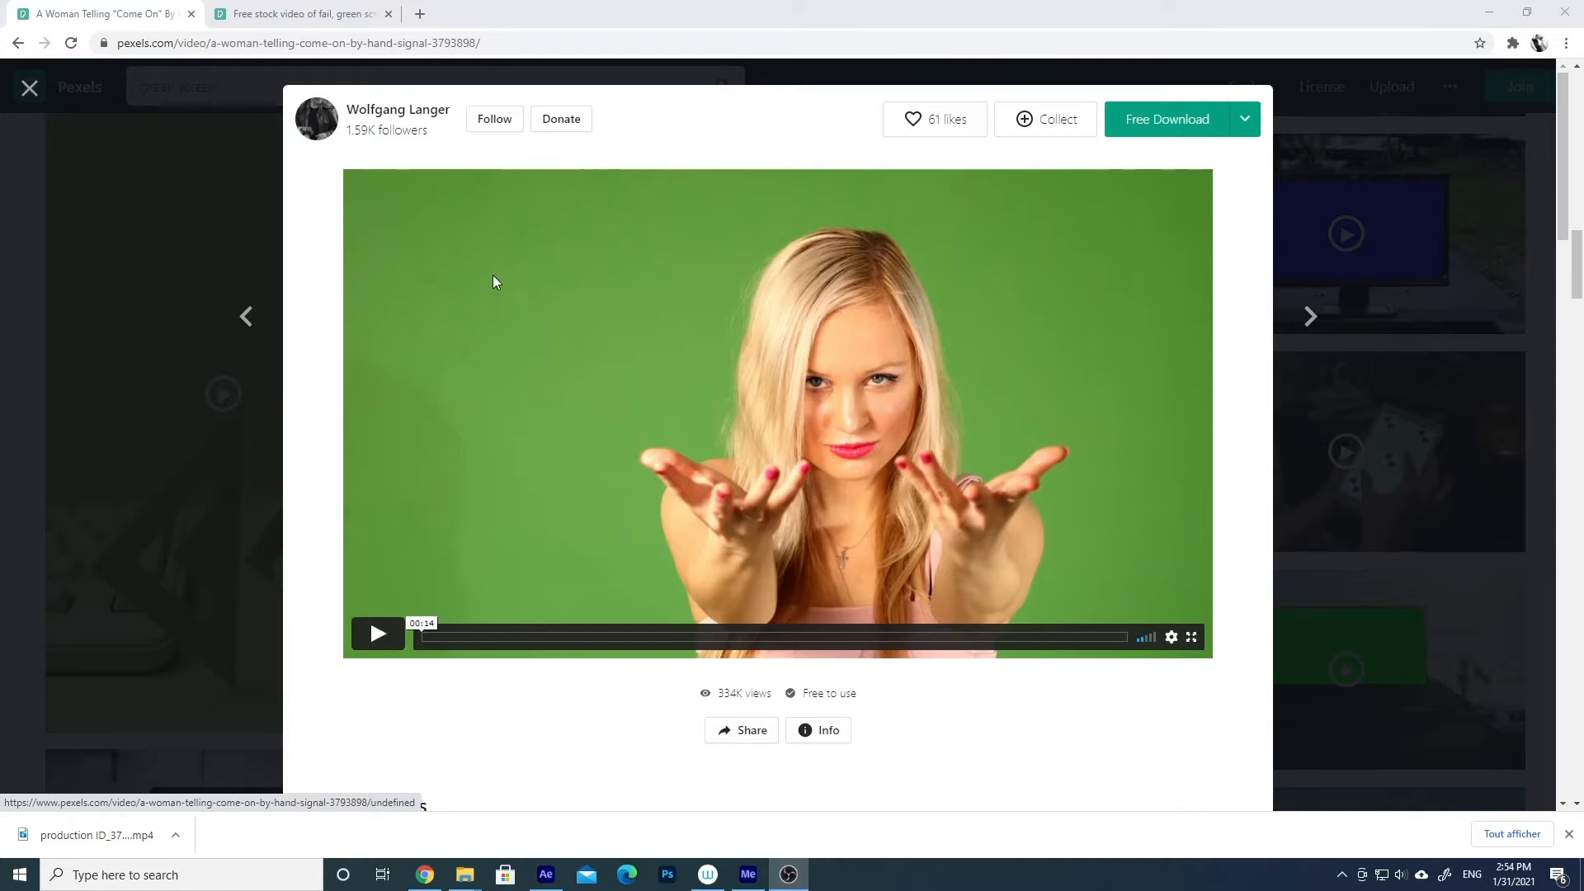
- Compare the two green-screen clips on Pexels and check the download sizes for the blonde woman's clip, choosing Full HD (1920 x 1080)
left_click(289, 15)
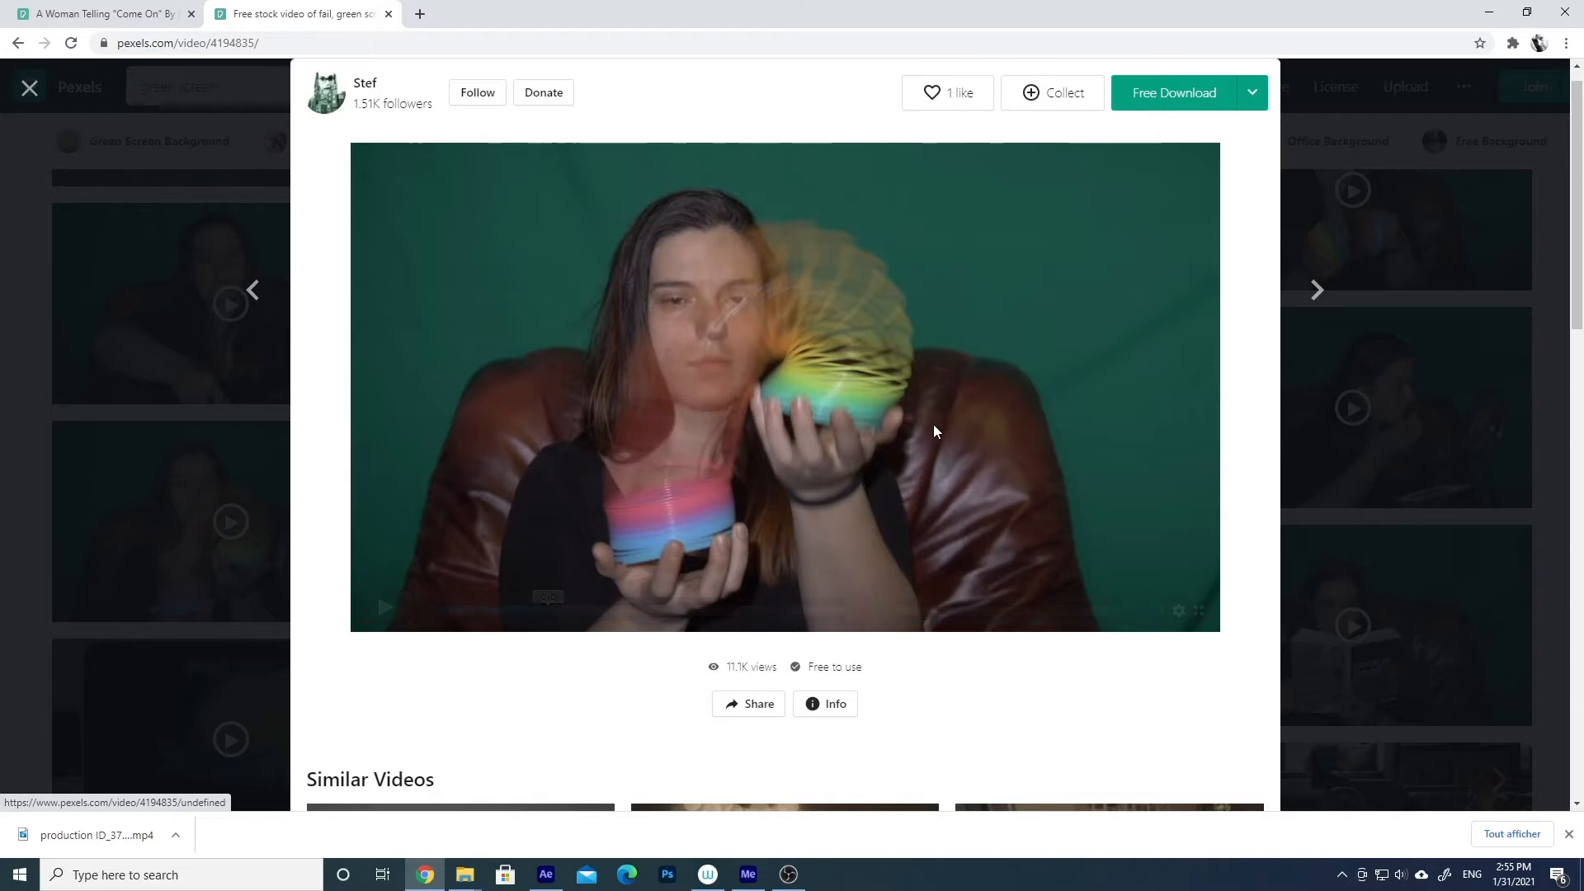
left_click(117, 14)
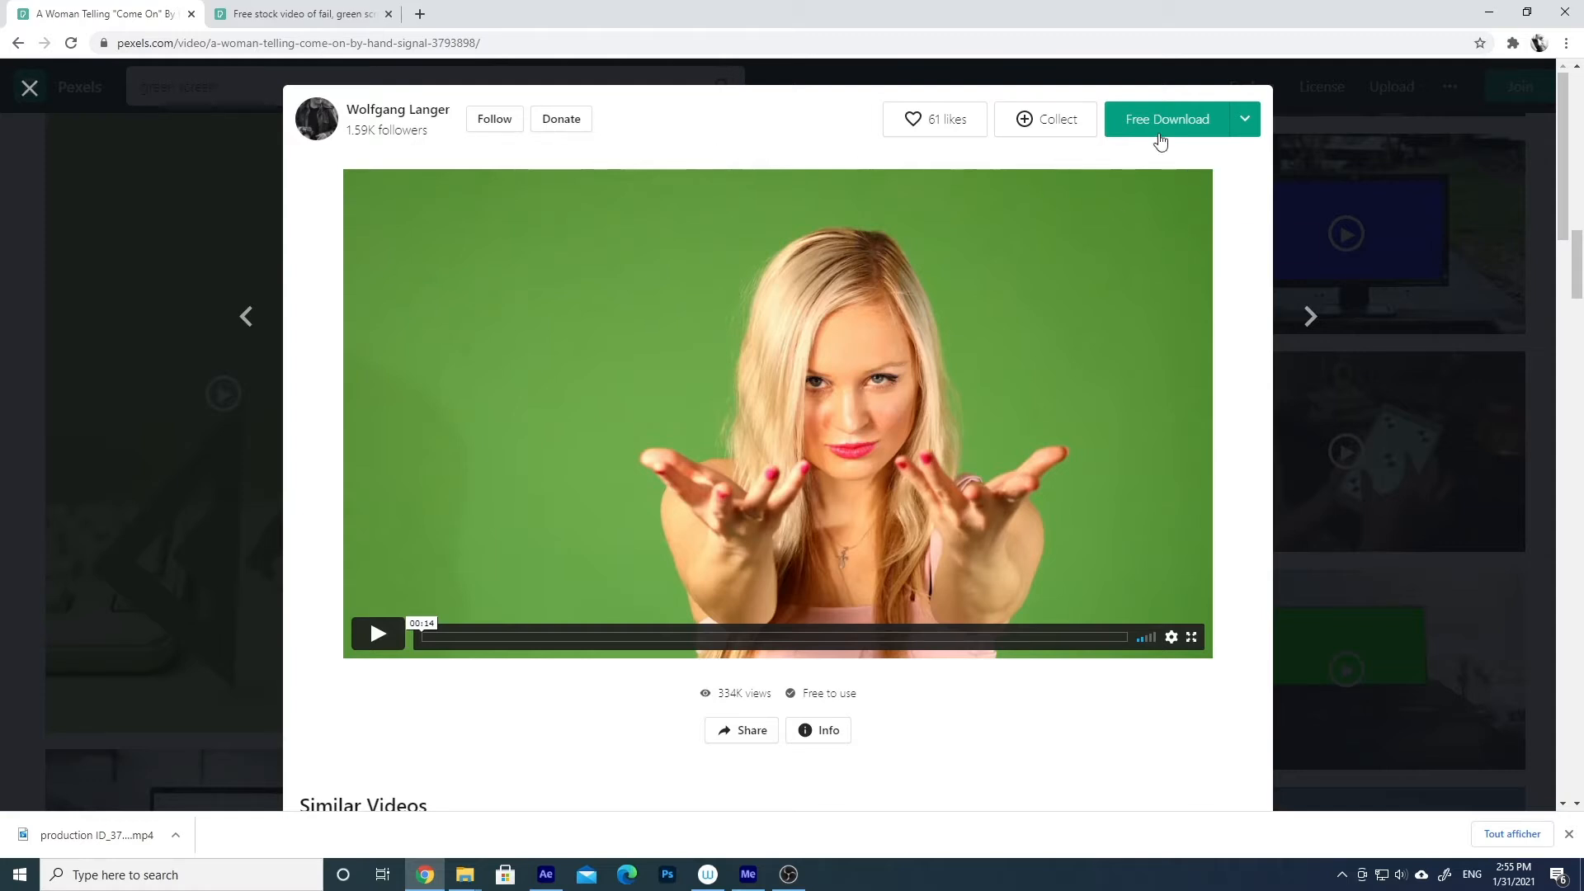
left_click(1245, 122)
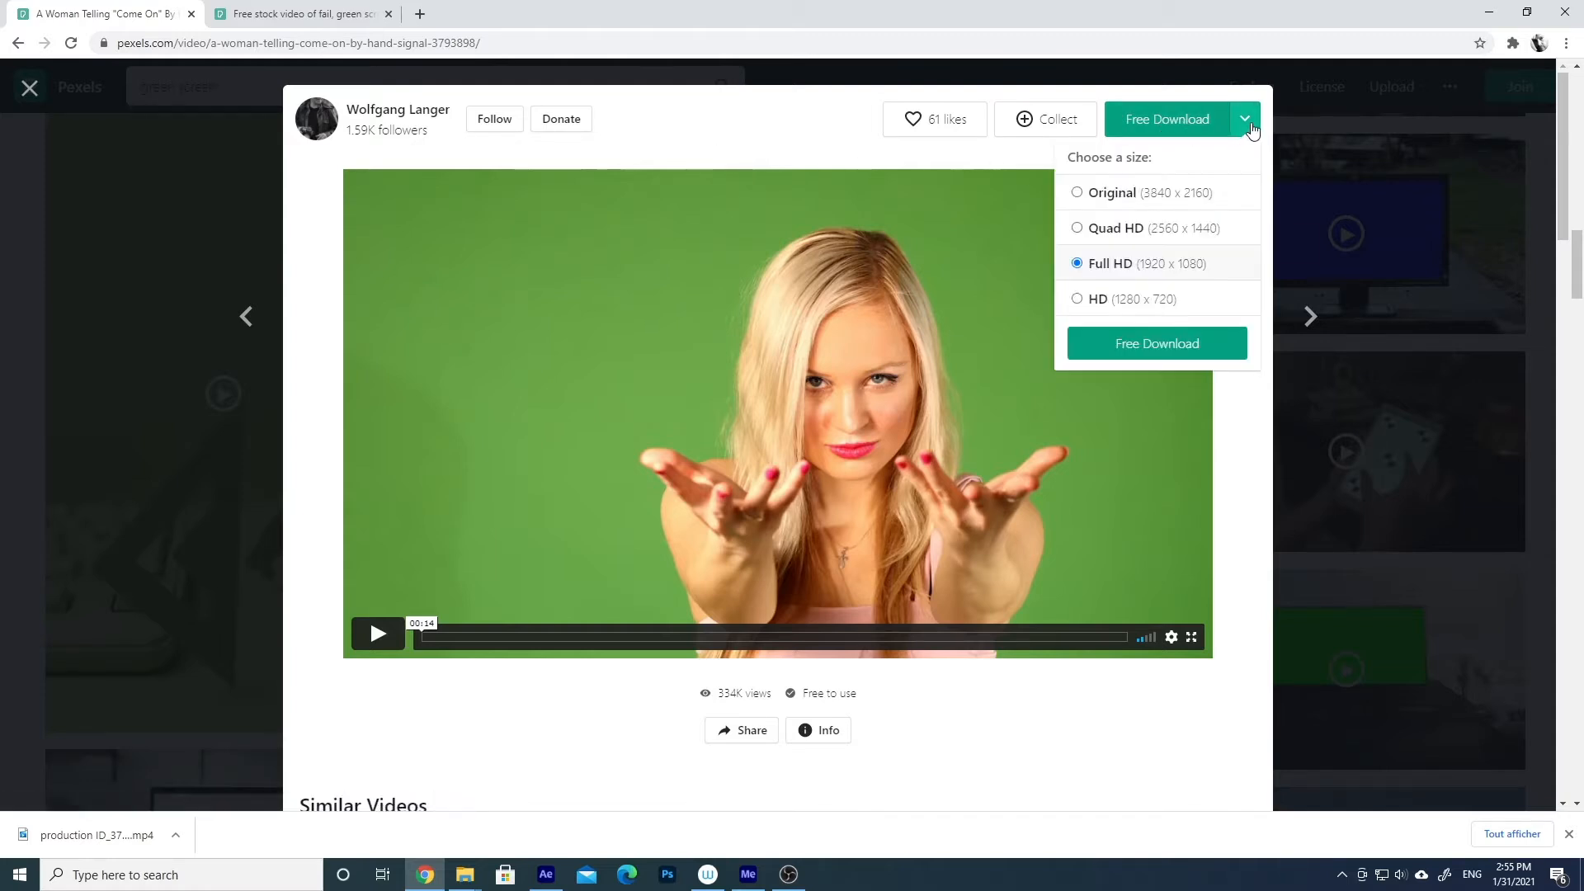
left_click(1076, 264)
left_click(1230, 431)
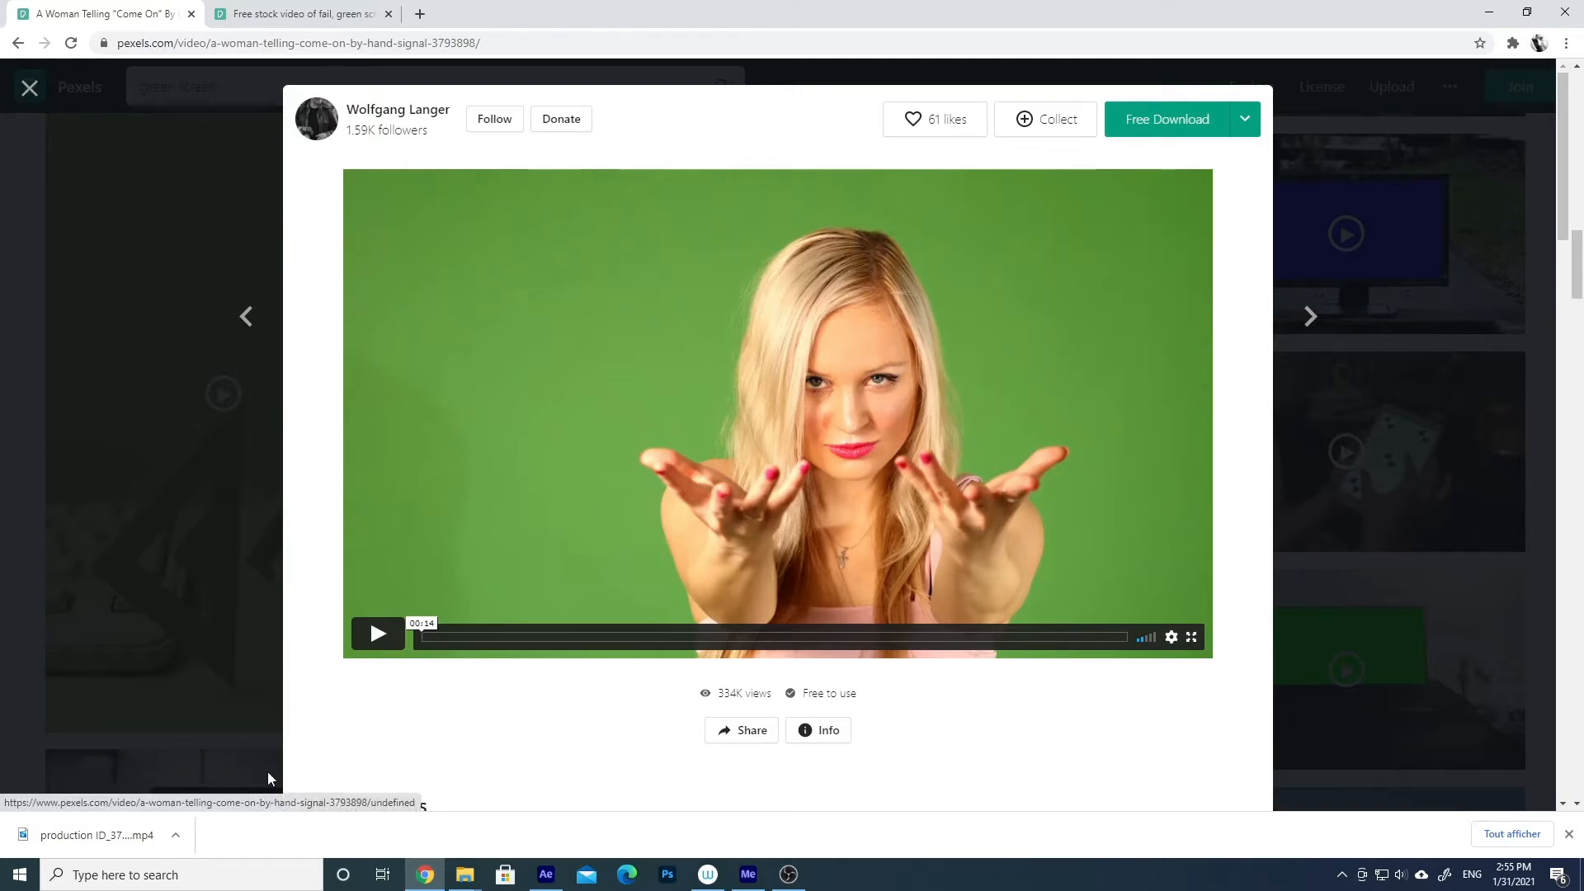
- Switch to After Effects, import production ID_3793898.mp4 and create a composition from it
left_click(546, 874)
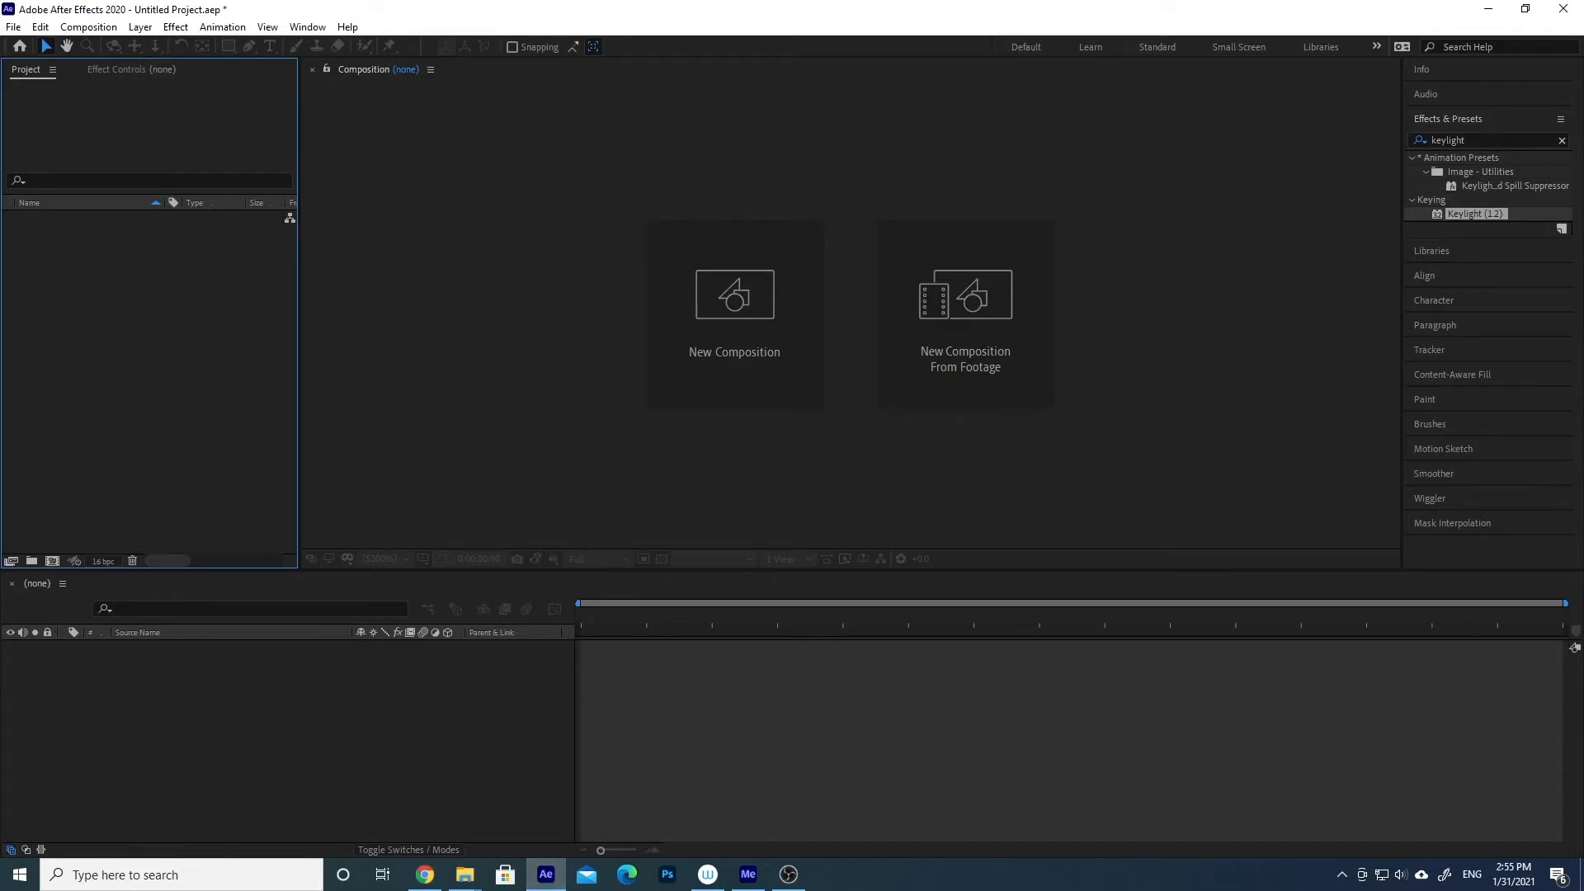
left_click_drag(125, 333, 166, 324)
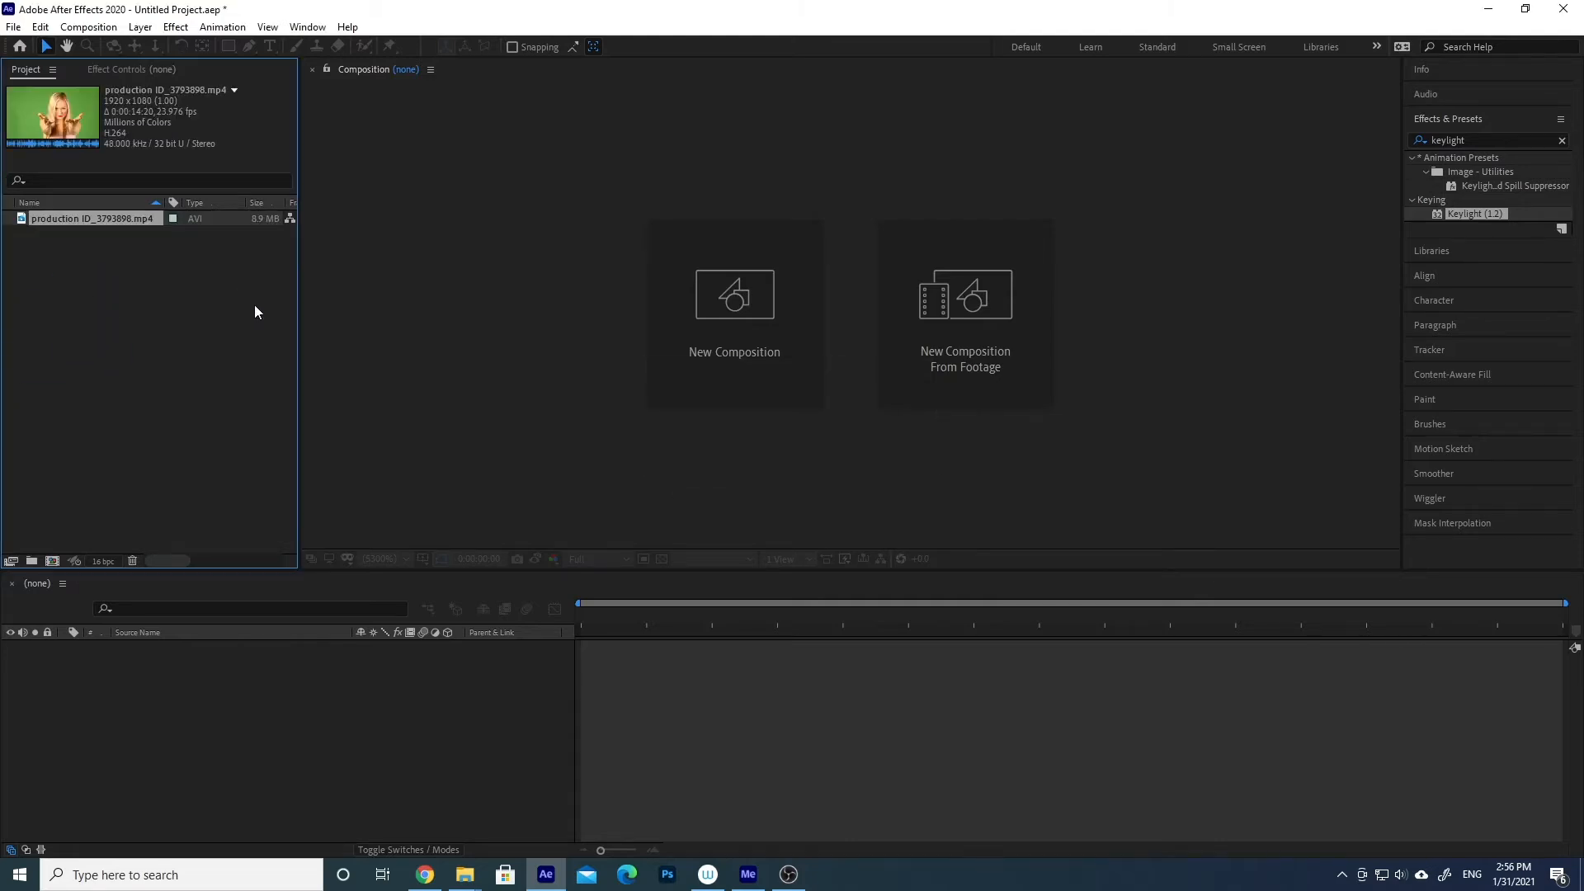
left_click_drag(90, 217, 53, 562)
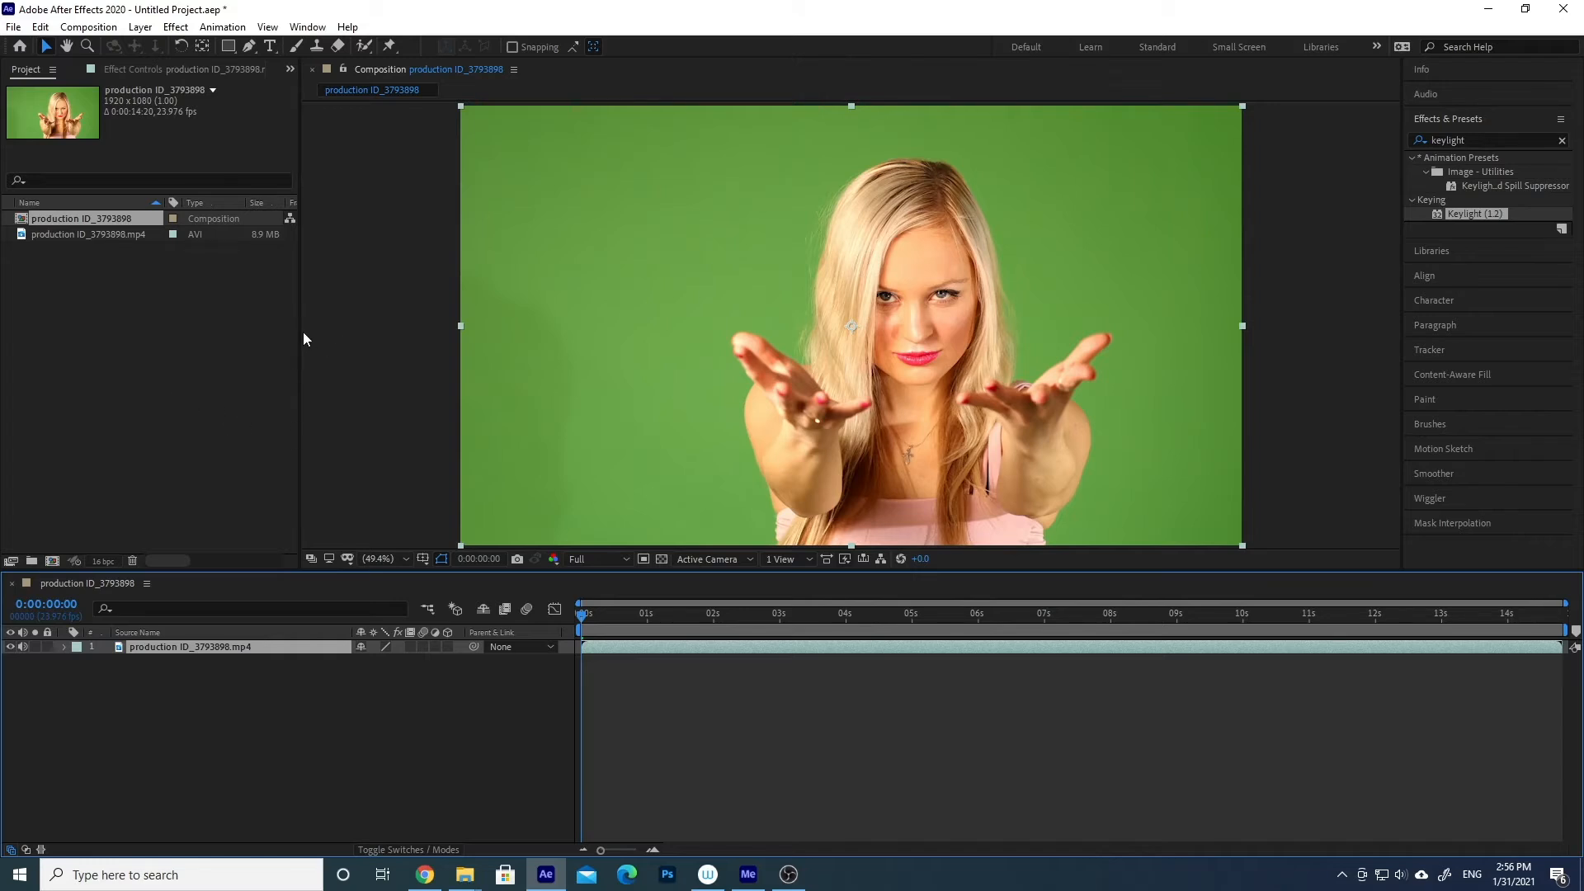
left_click_drag(300, 332, 333, 336)
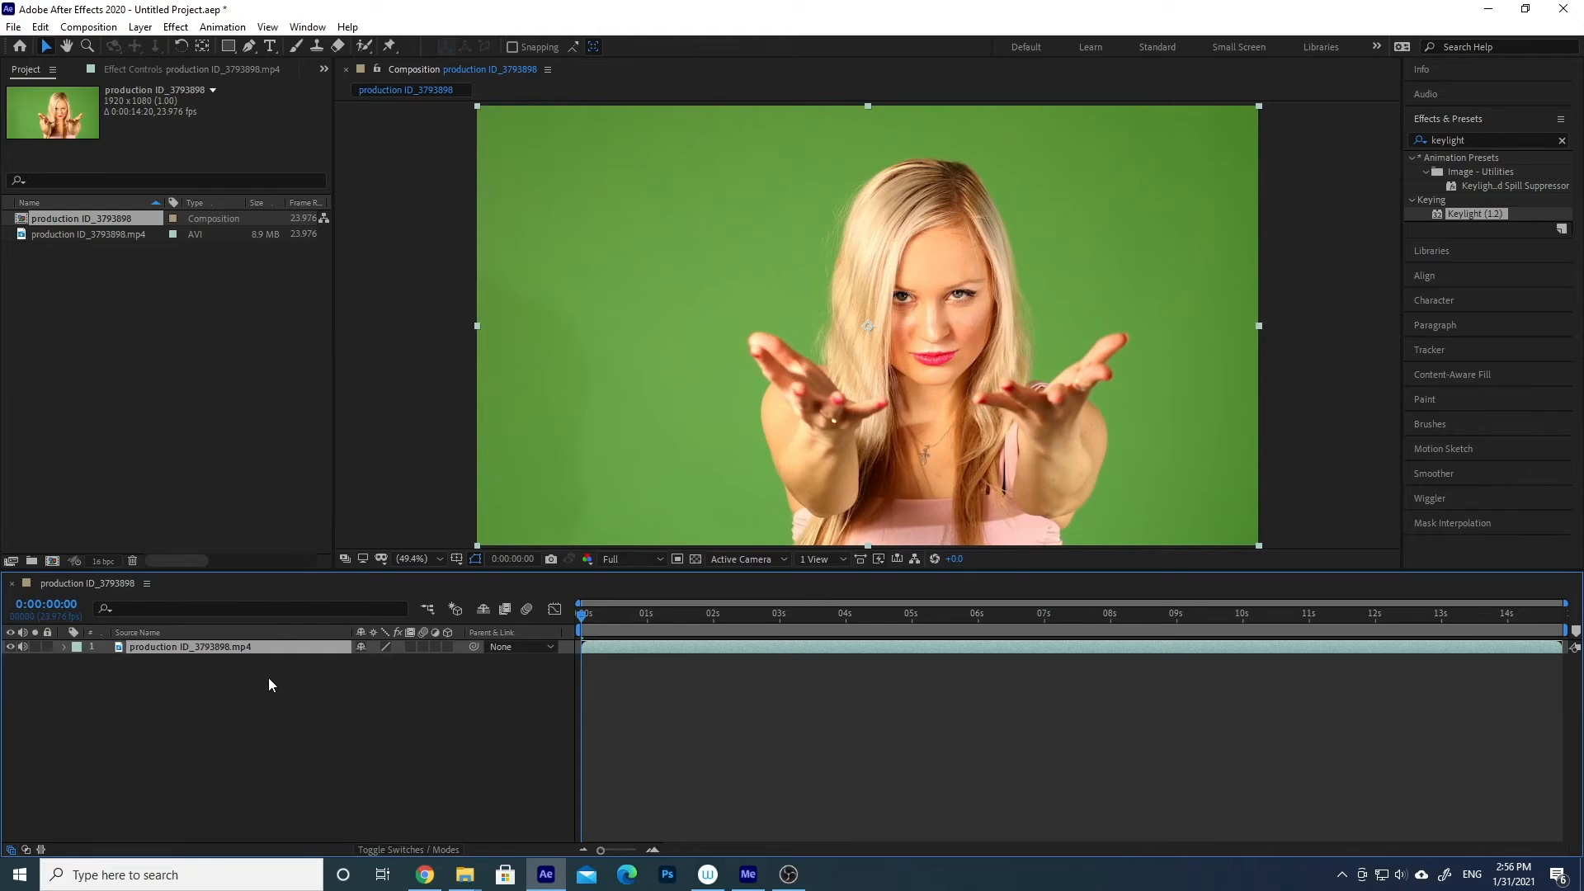
- Open the production ID_3793898.mp4 layer in its own Layer viewer and return to the composition view
left_click(211, 692)
left_click(188, 644)
double_click(198, 647)
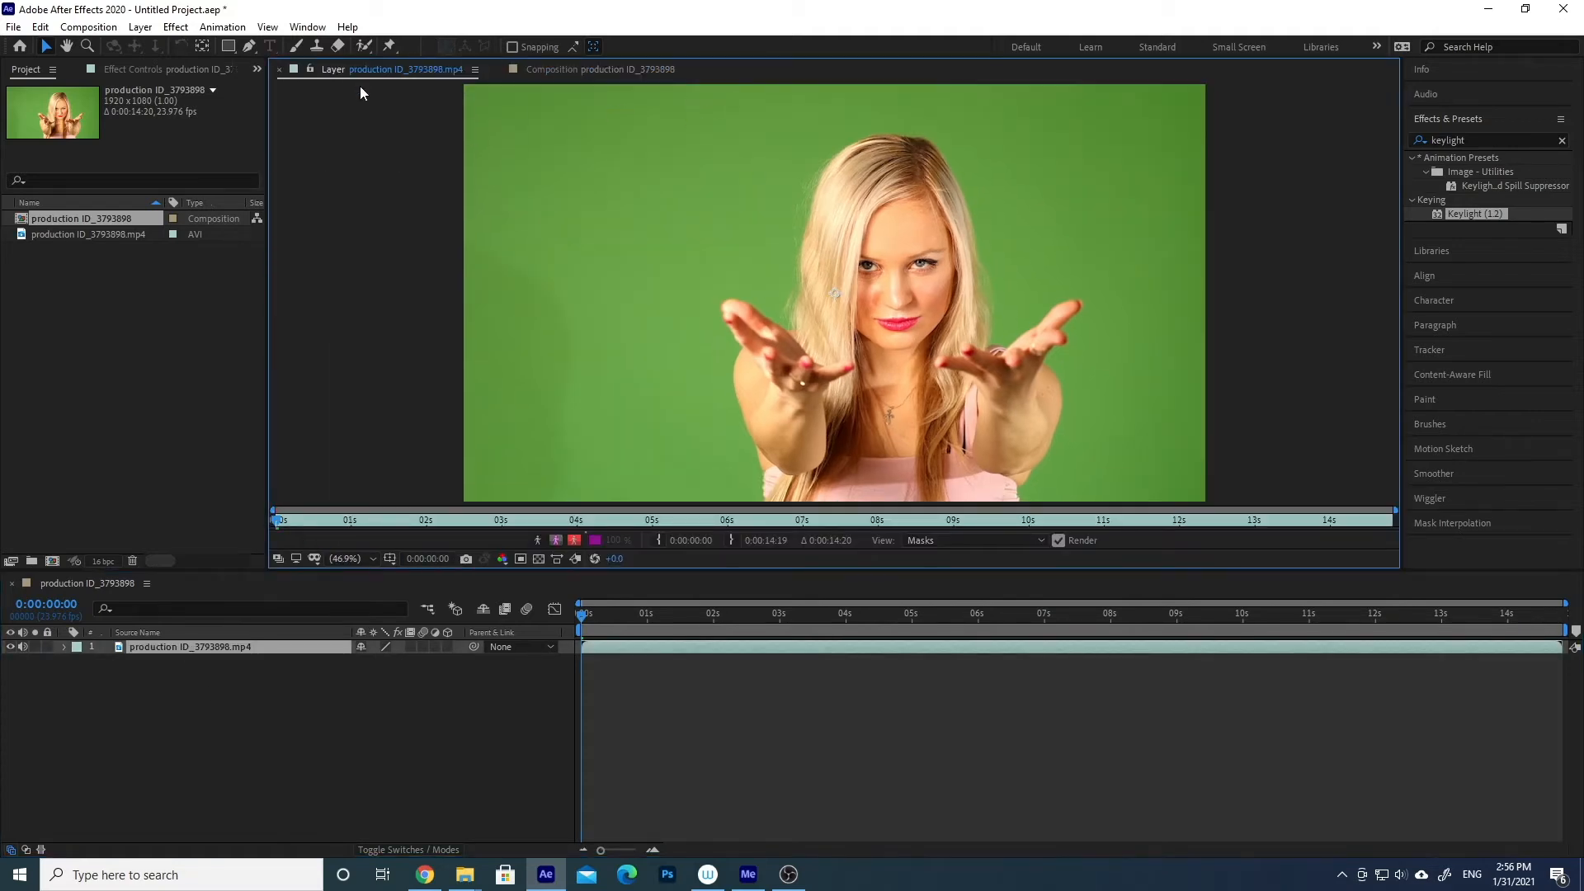
left_click(561, 69)
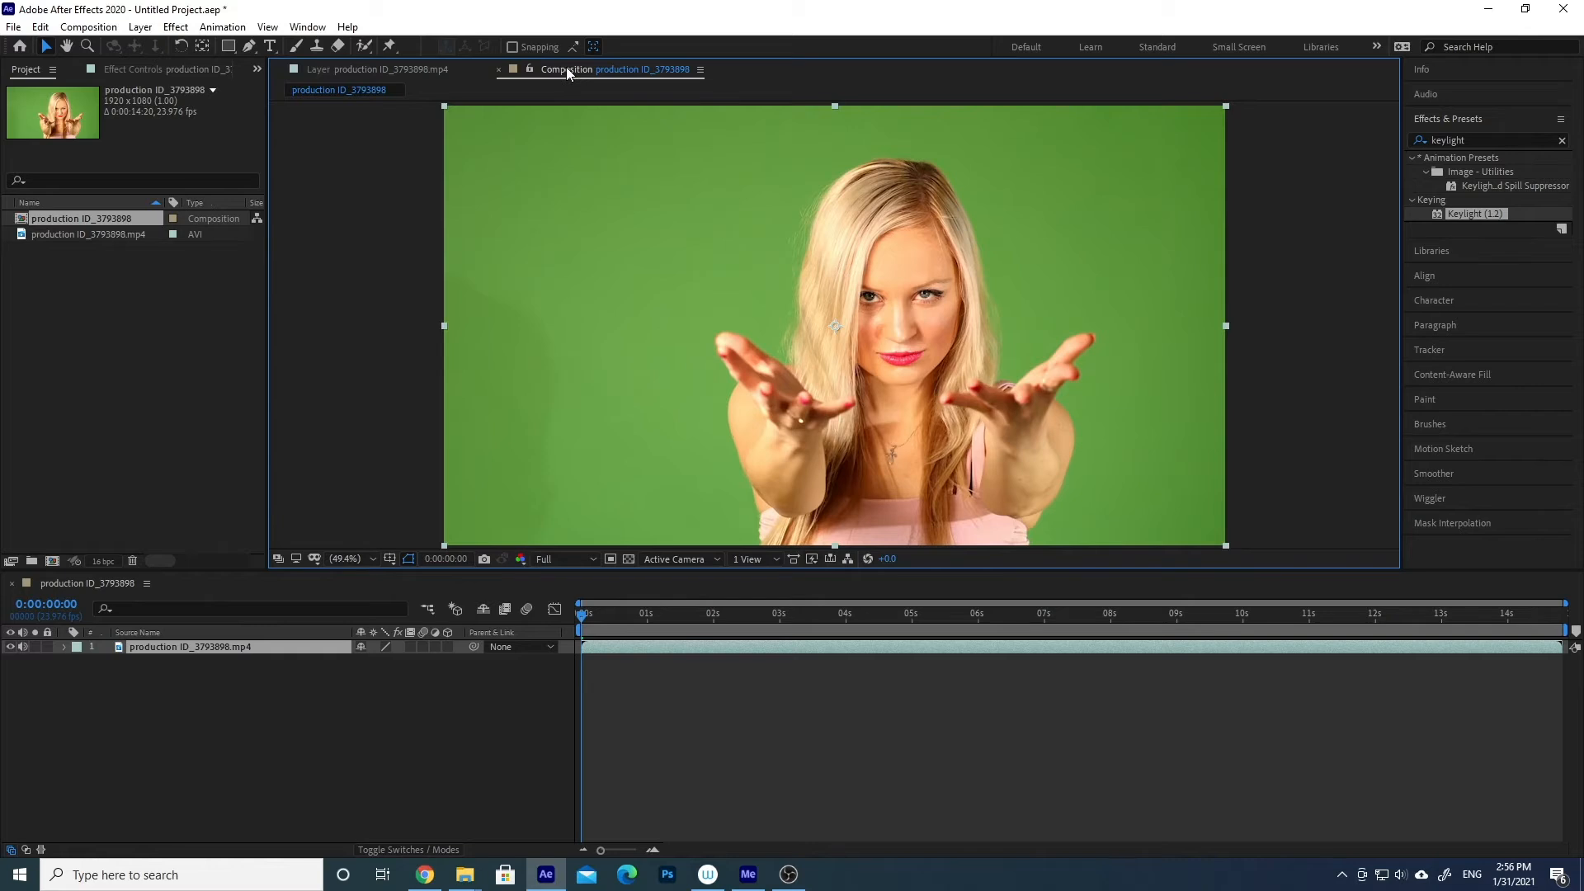
- Dock the Layer viewer beside the Composition viewer and give the composition the wider share of the space
left_click(454, 66)
left_click(546, 66)
left_click(354, 69)
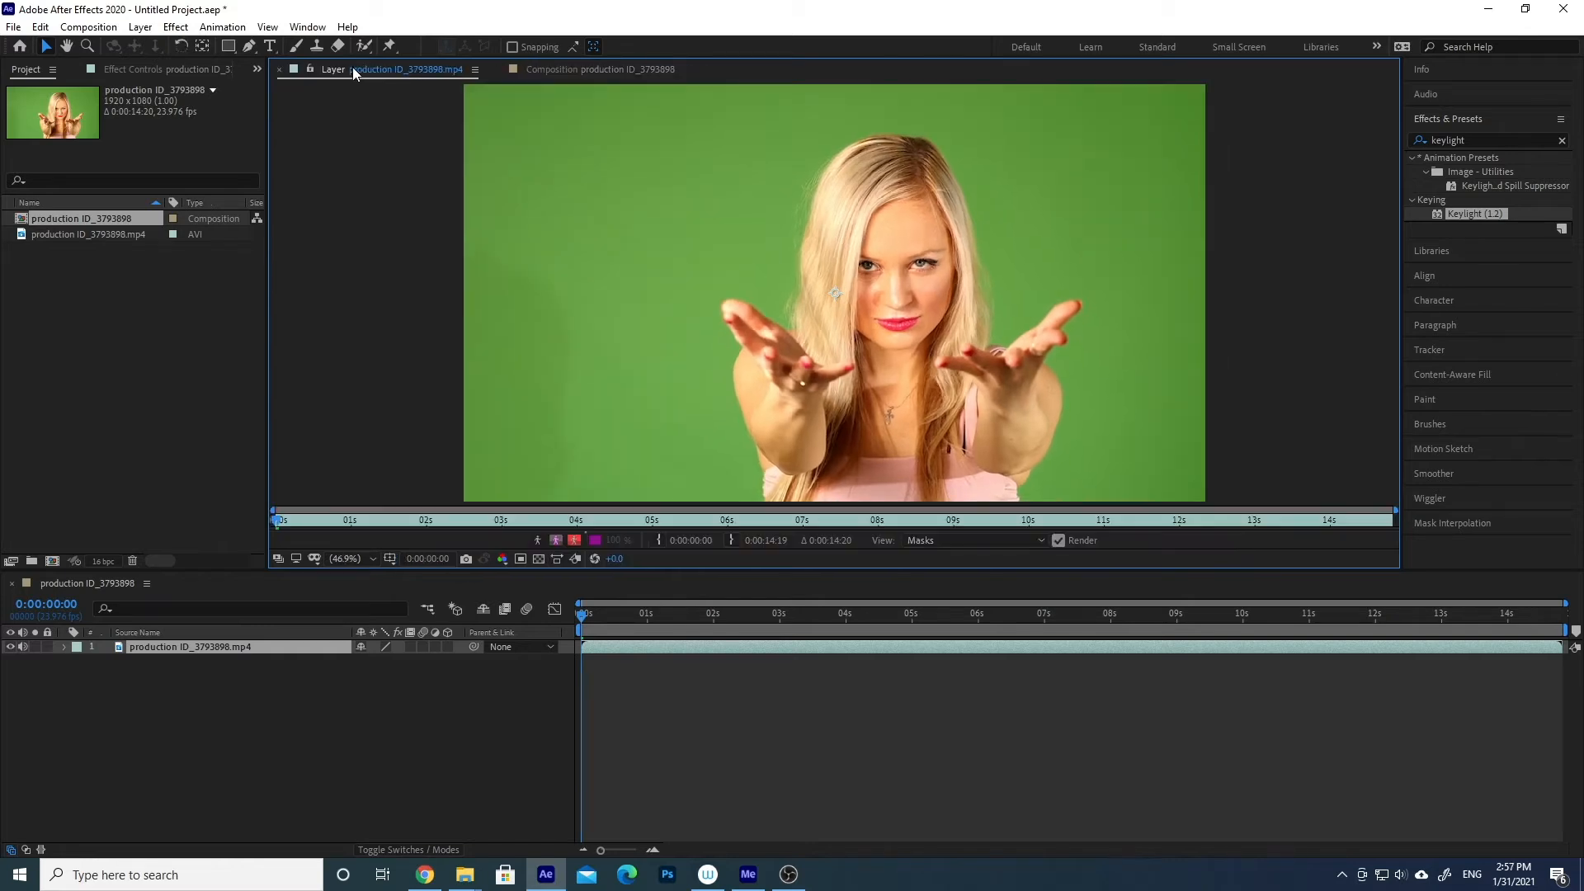
left_click(577, 69)
left_click(371, 73)
left_click(389, 67)
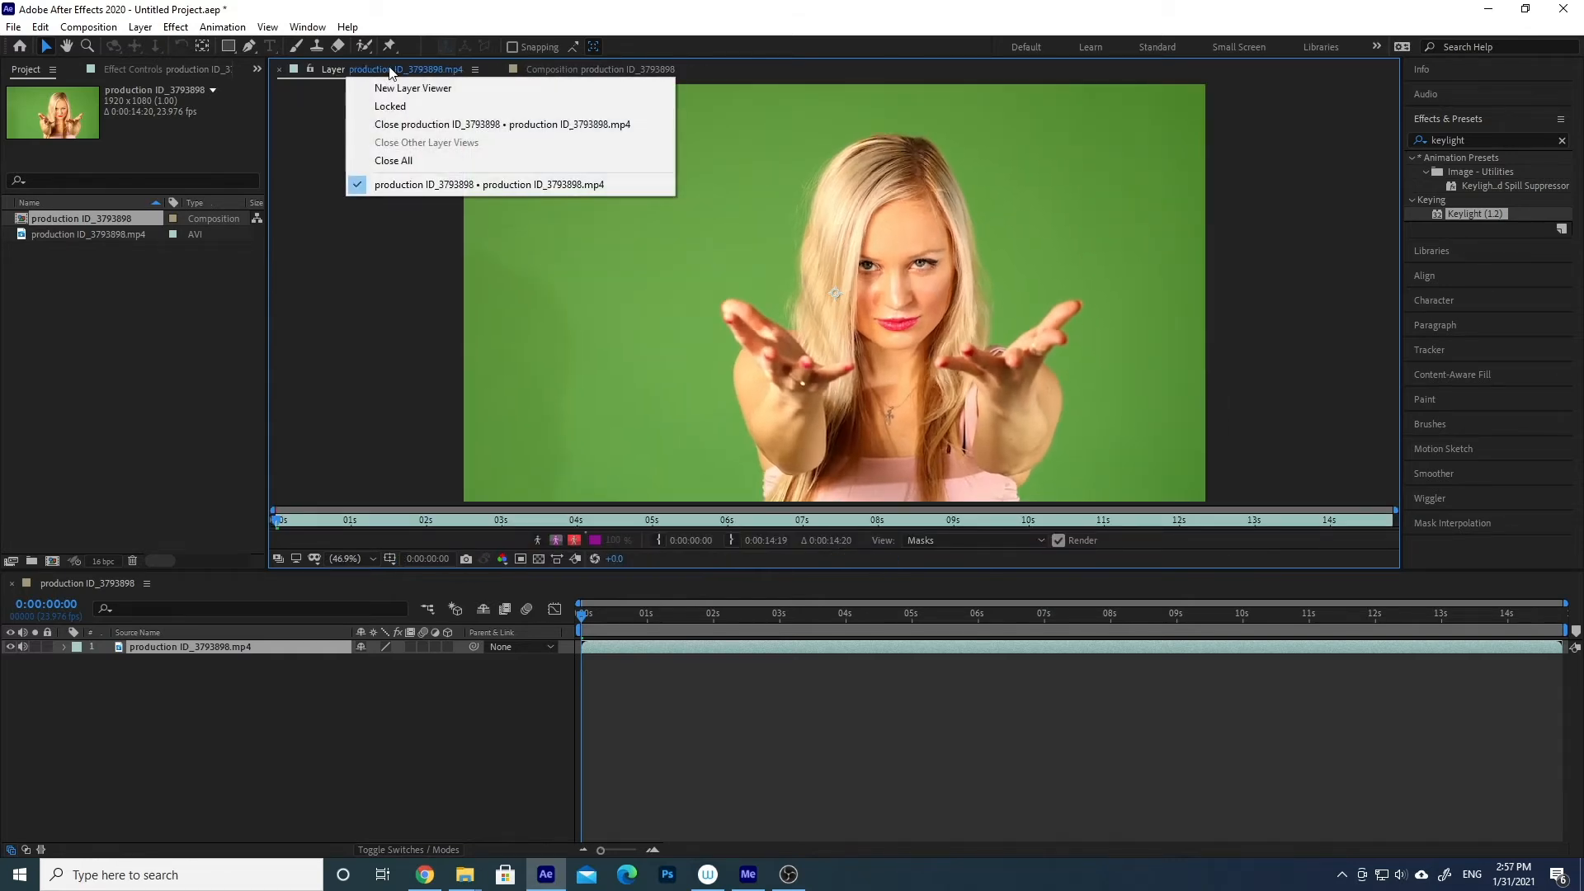
left_click(347, 73)
left_click_drag(304, 76, 287, 130)
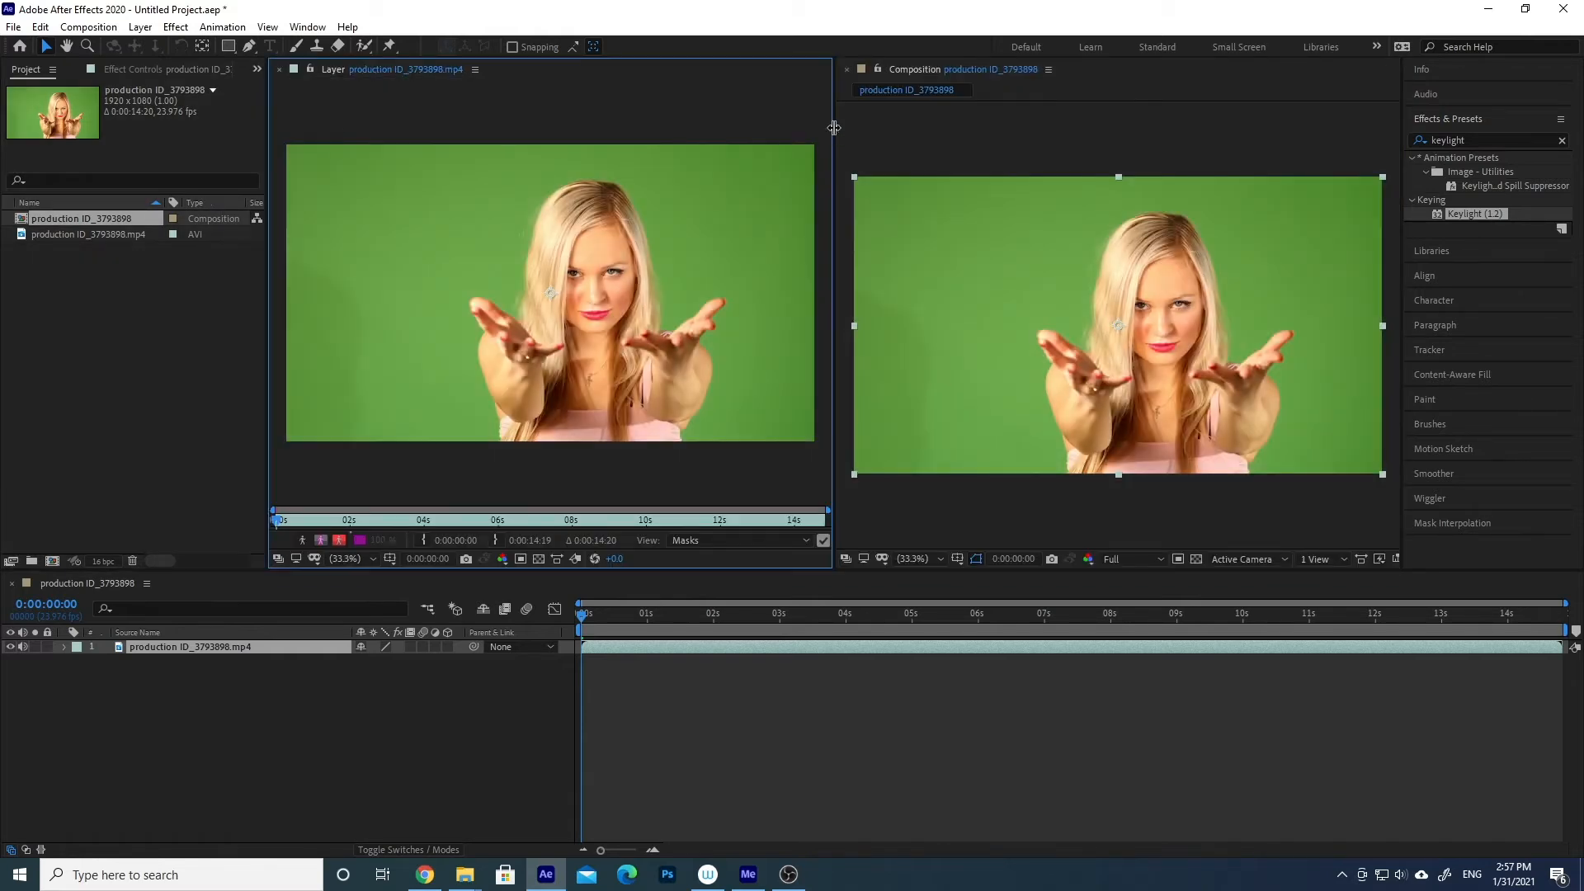
left_click_drag(833, 132, 745, 125)
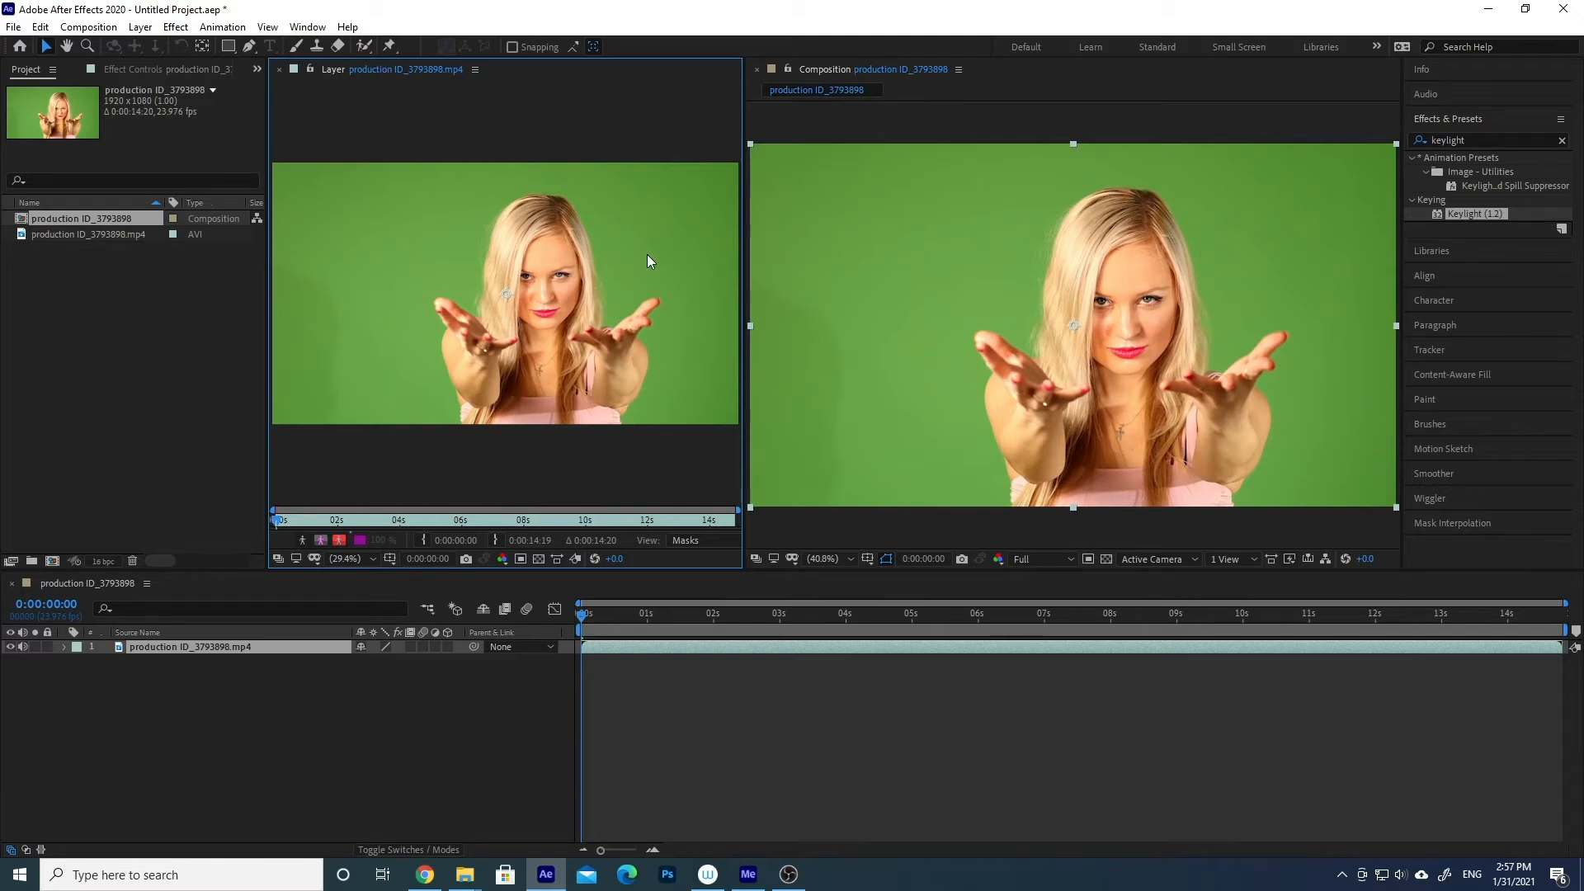
- Apply the Keylight (1.2) effect to the production ID_3793898.mp4 layer
left_click(249, 709)
left_click(205, 647)
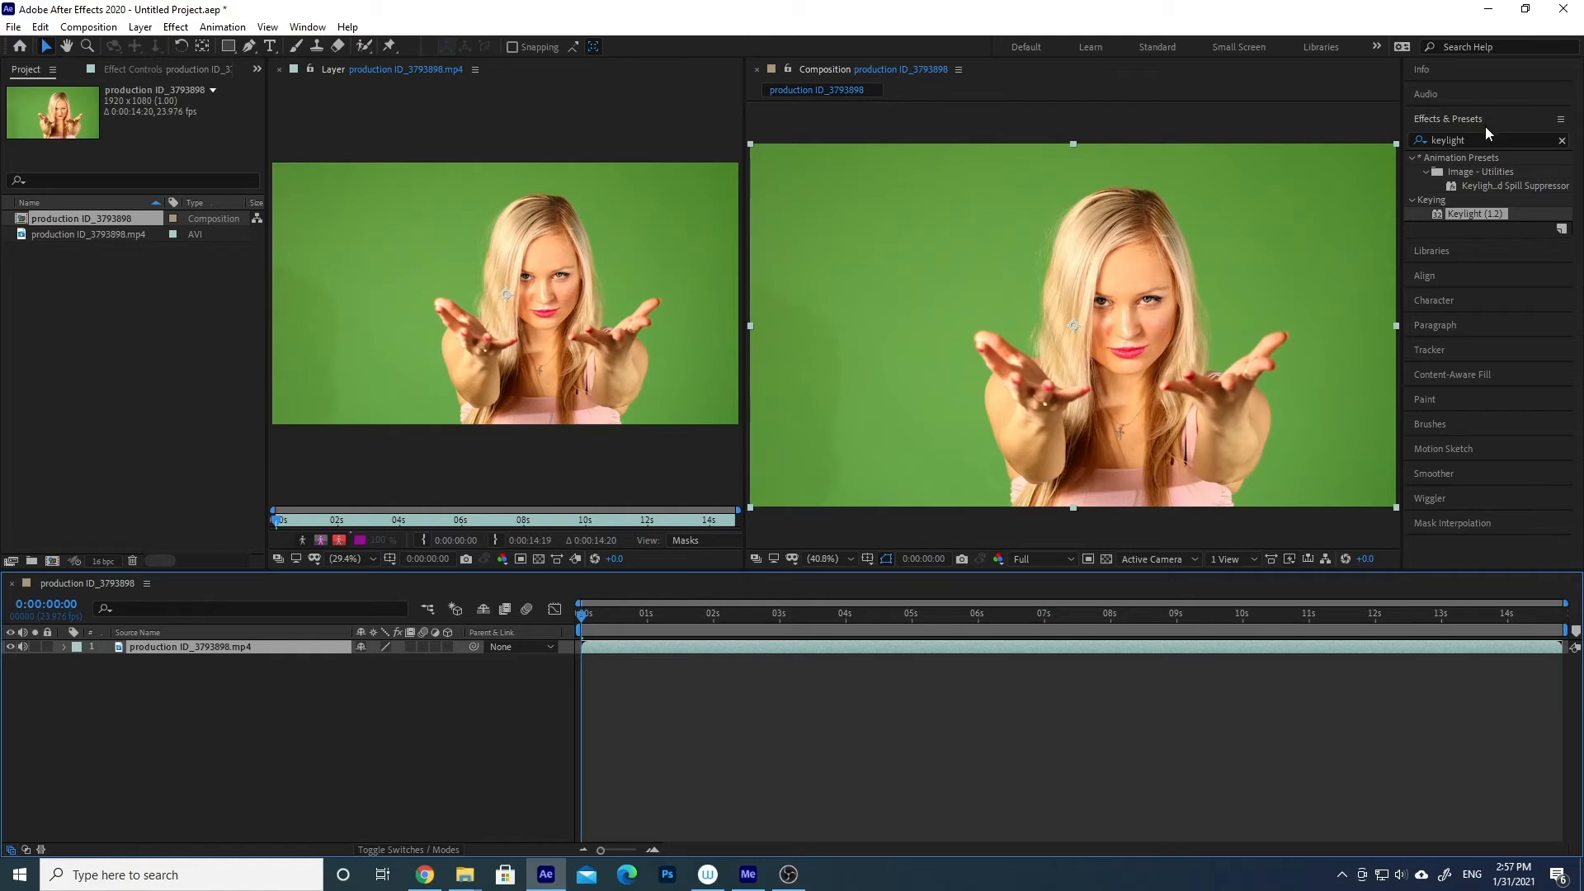
left_click_drag(1493, 141, 1429, 141)
left_click(1518, 141)
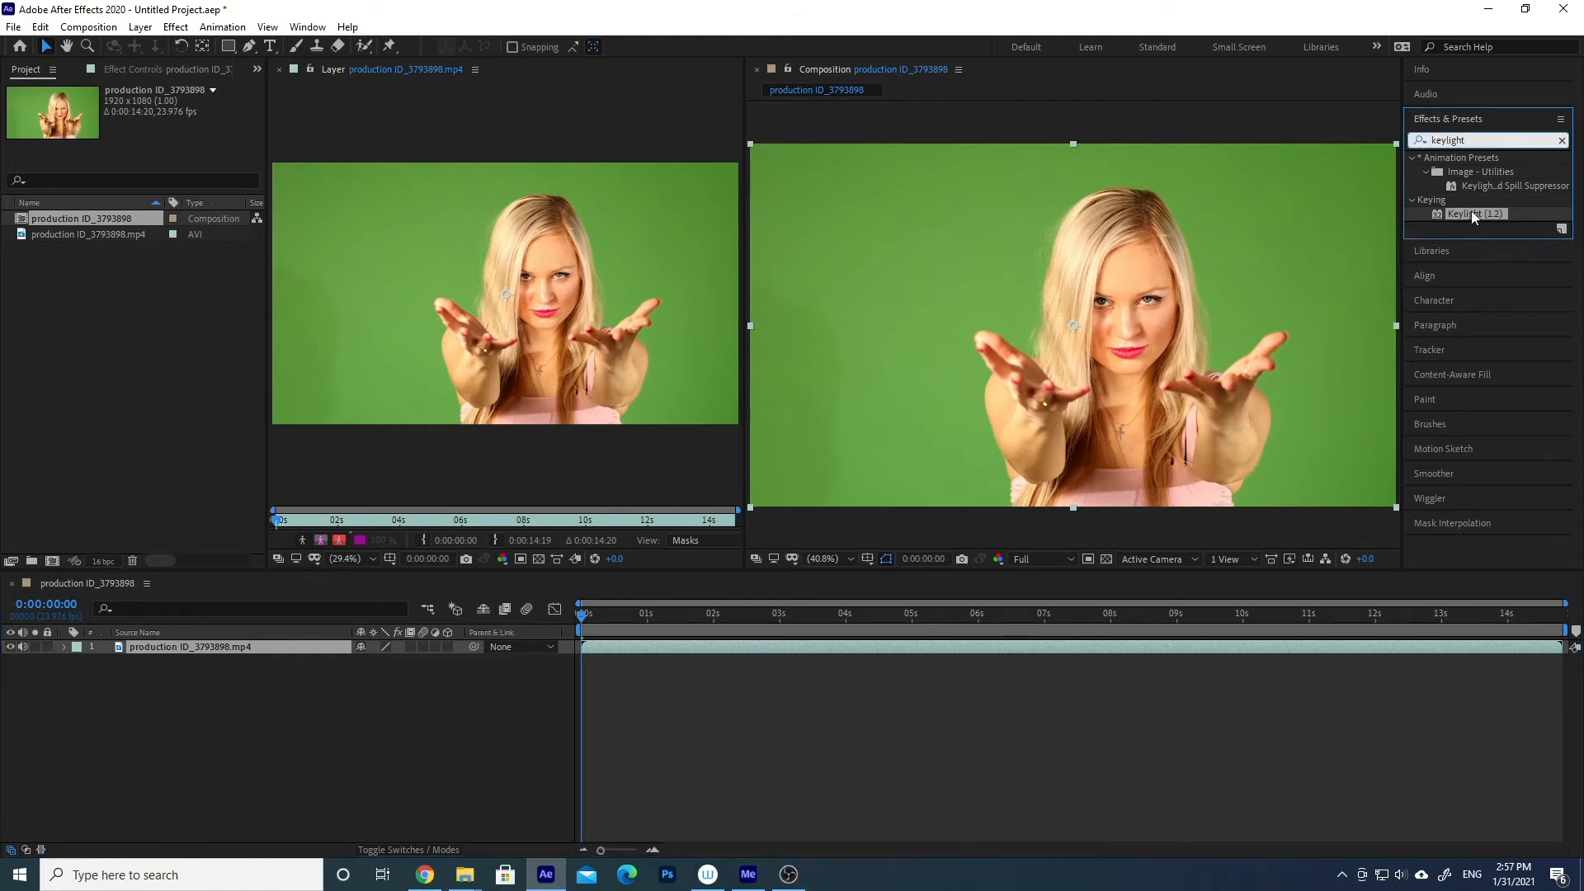
double_click(1474, 211)
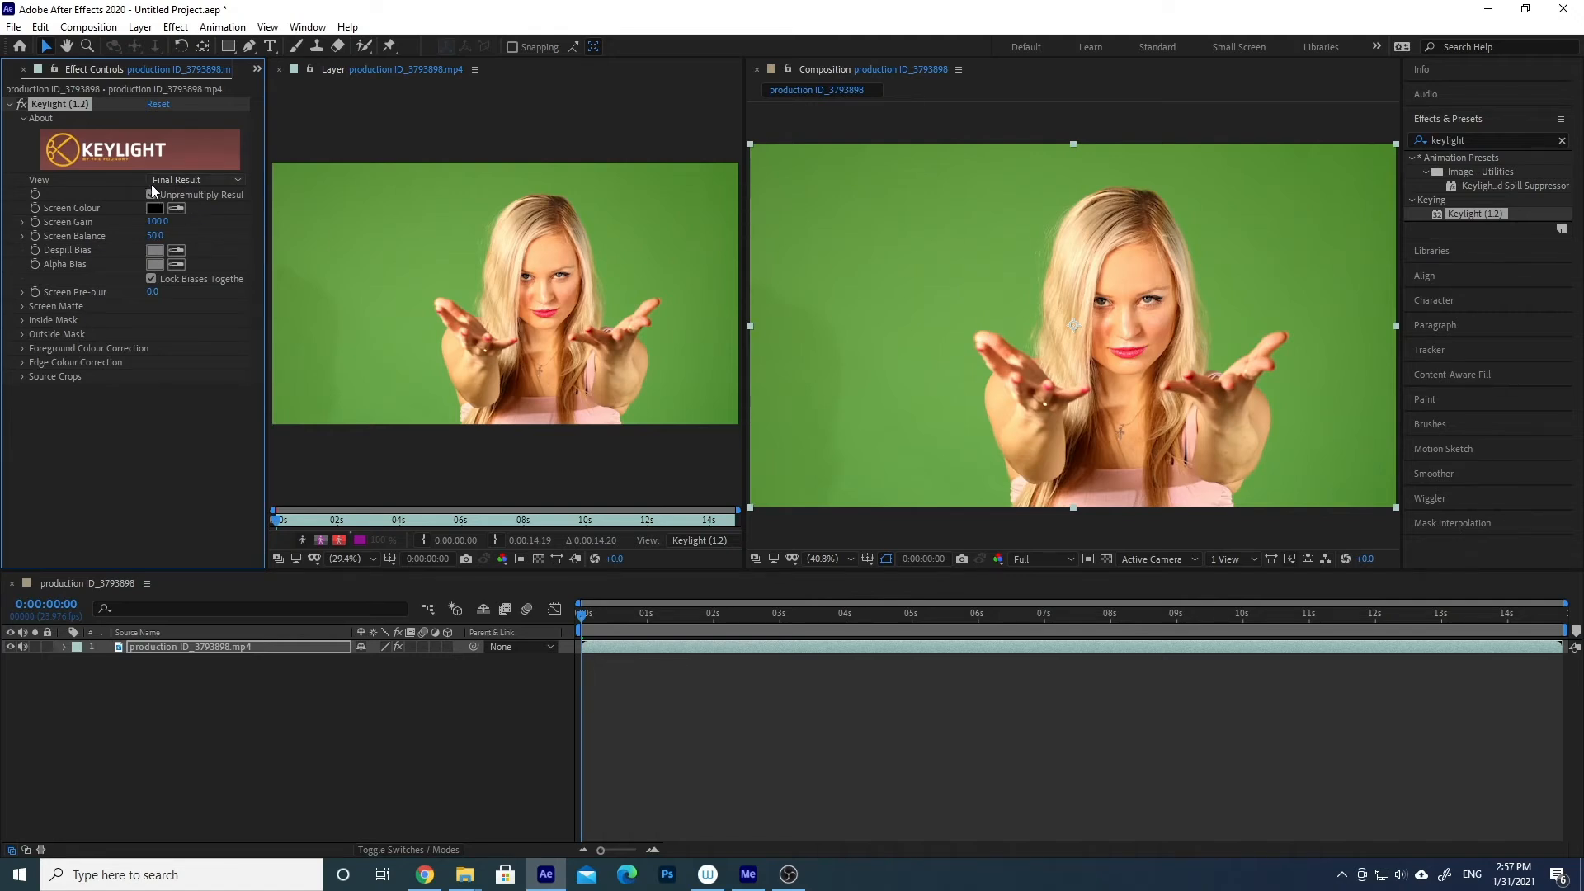
- Set Keylight's View to Status and the Layer viewer's View to None so the original footage is shown beside the matte
left_click(206, 181)
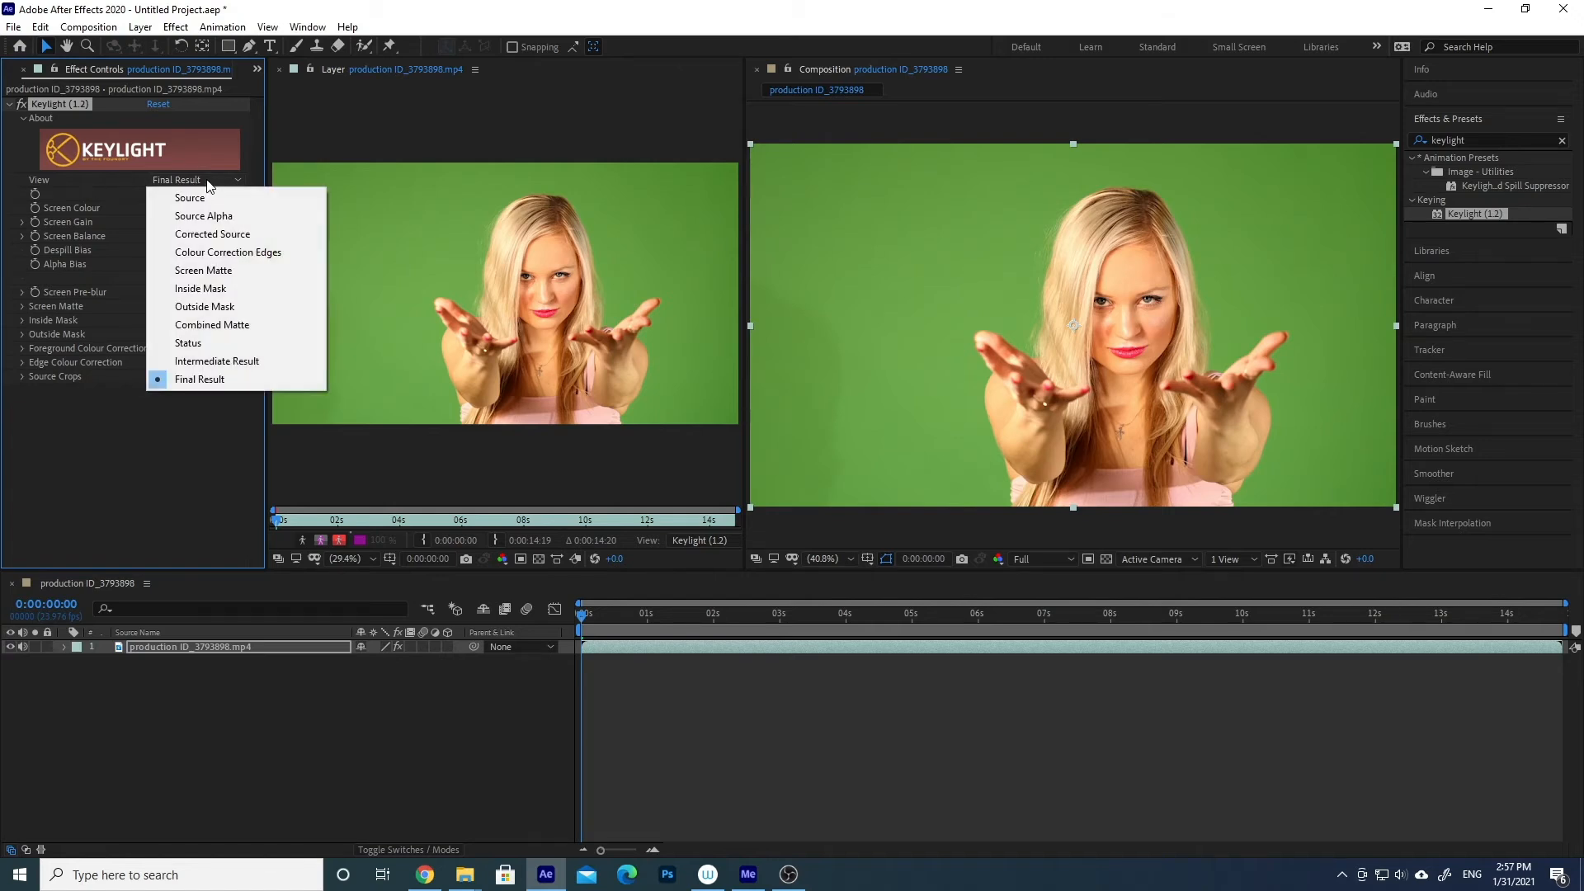
left_click(204, 343)
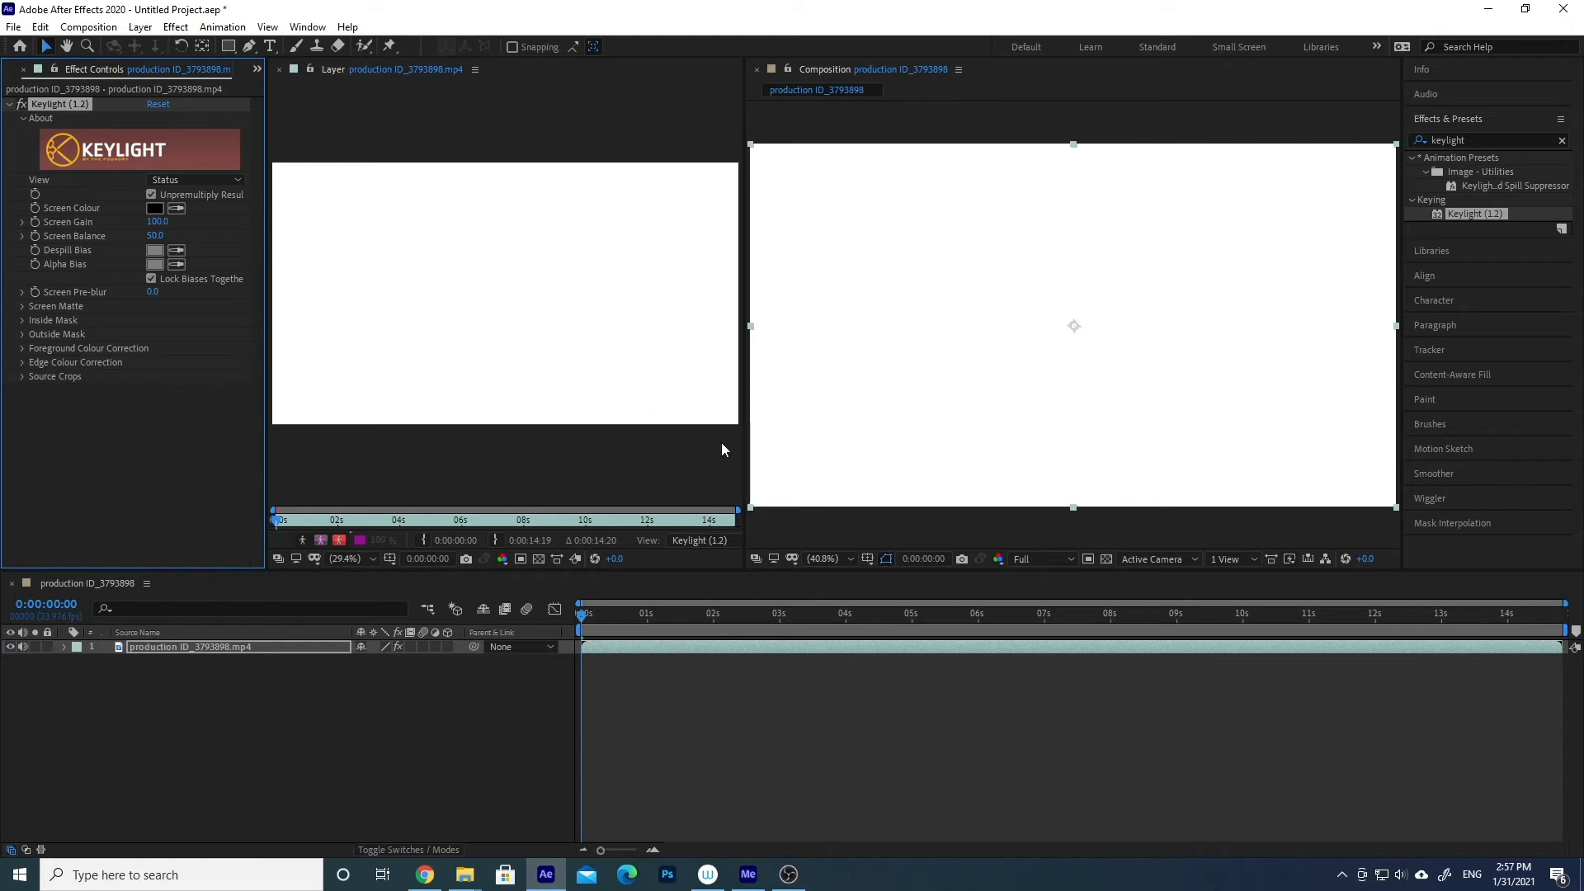
left_click(698, 541)
left_click(698, 599)
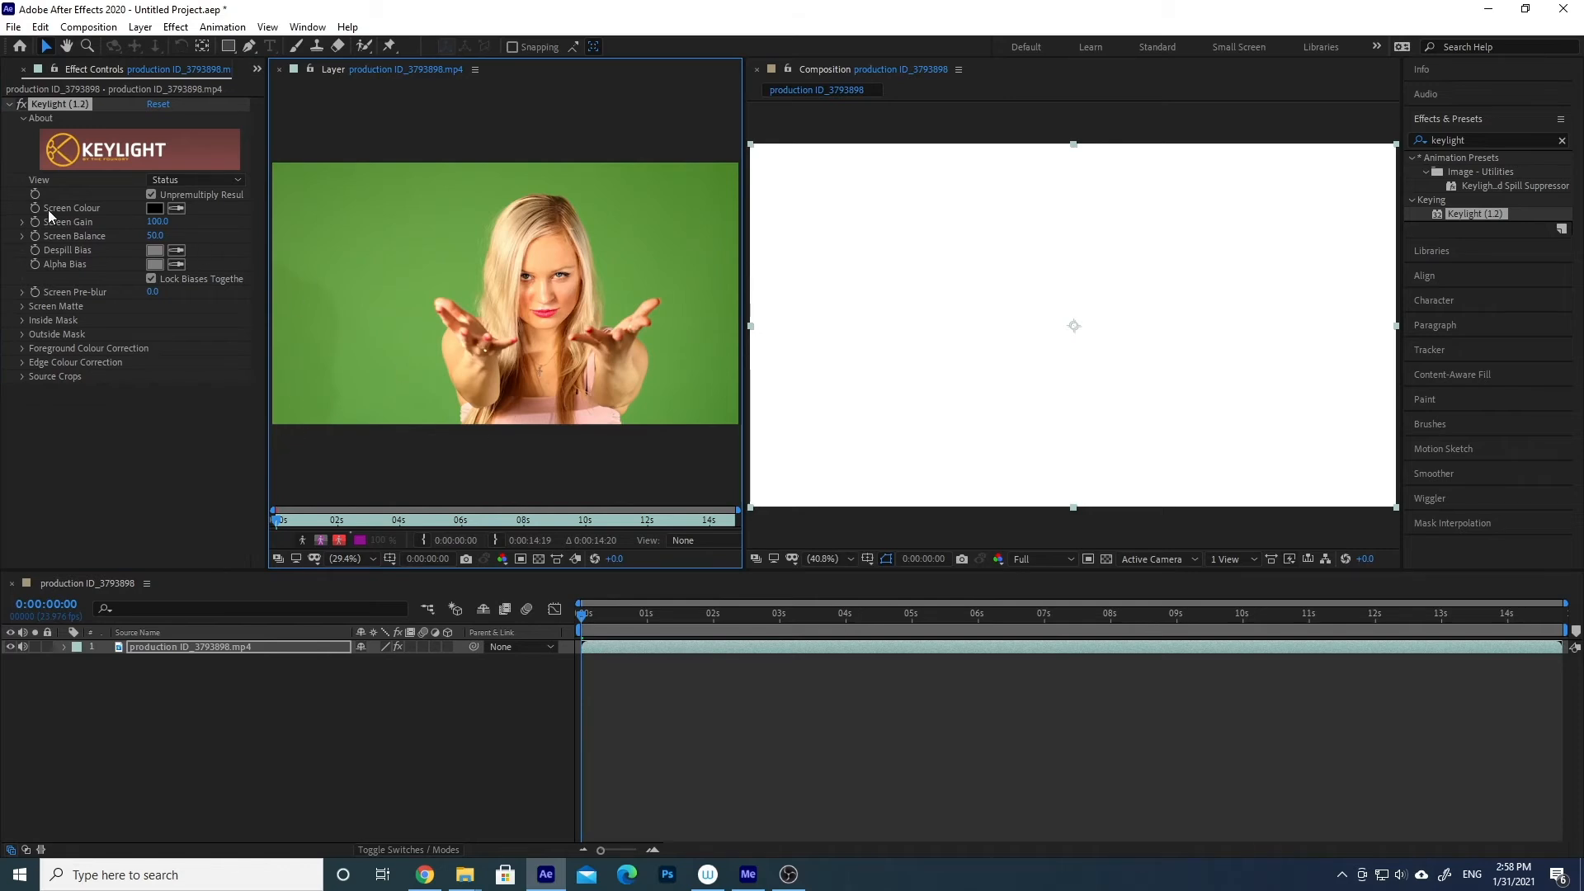
- Sample different greens of the backdrop for Keylight's Screen Colour, settling on the green right beside the woman's hair
left_click(177, 208)
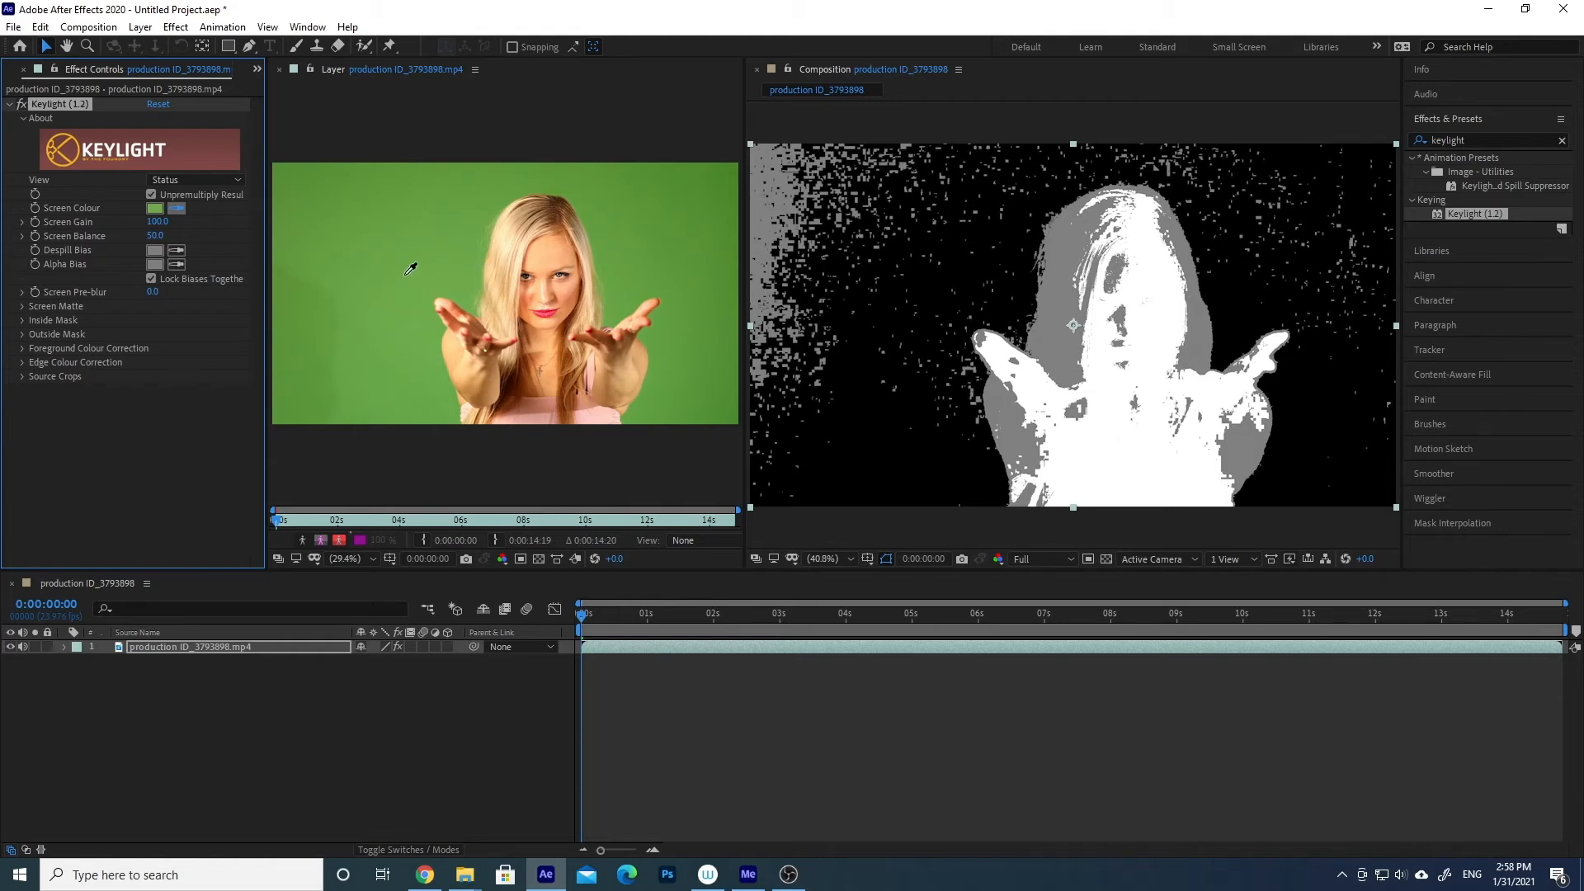
left_click(319, 248)
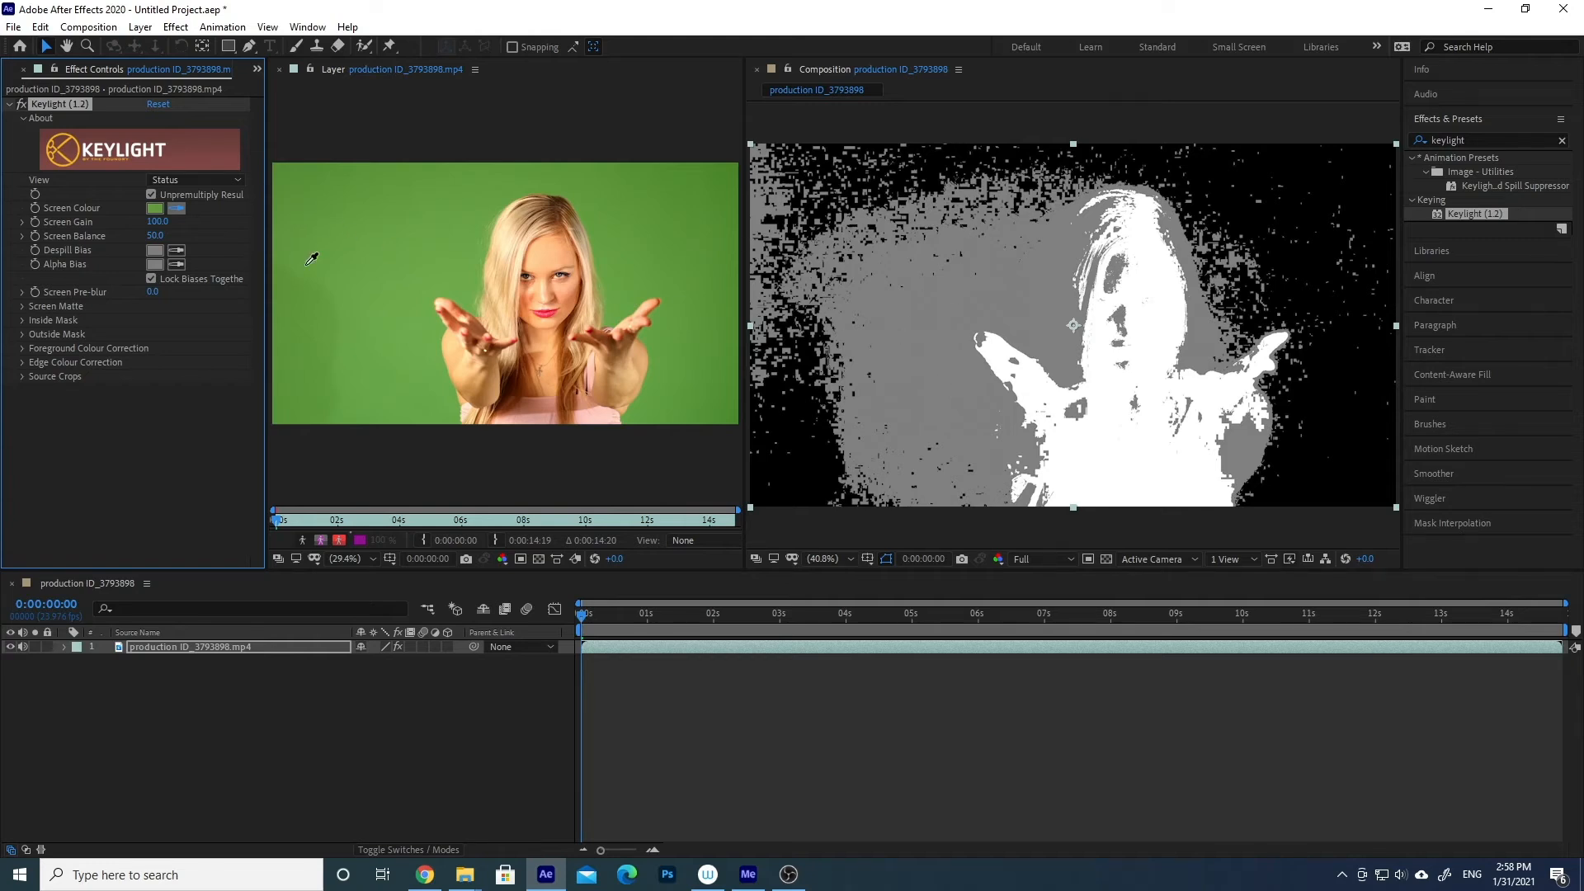
left_click(476, 282)
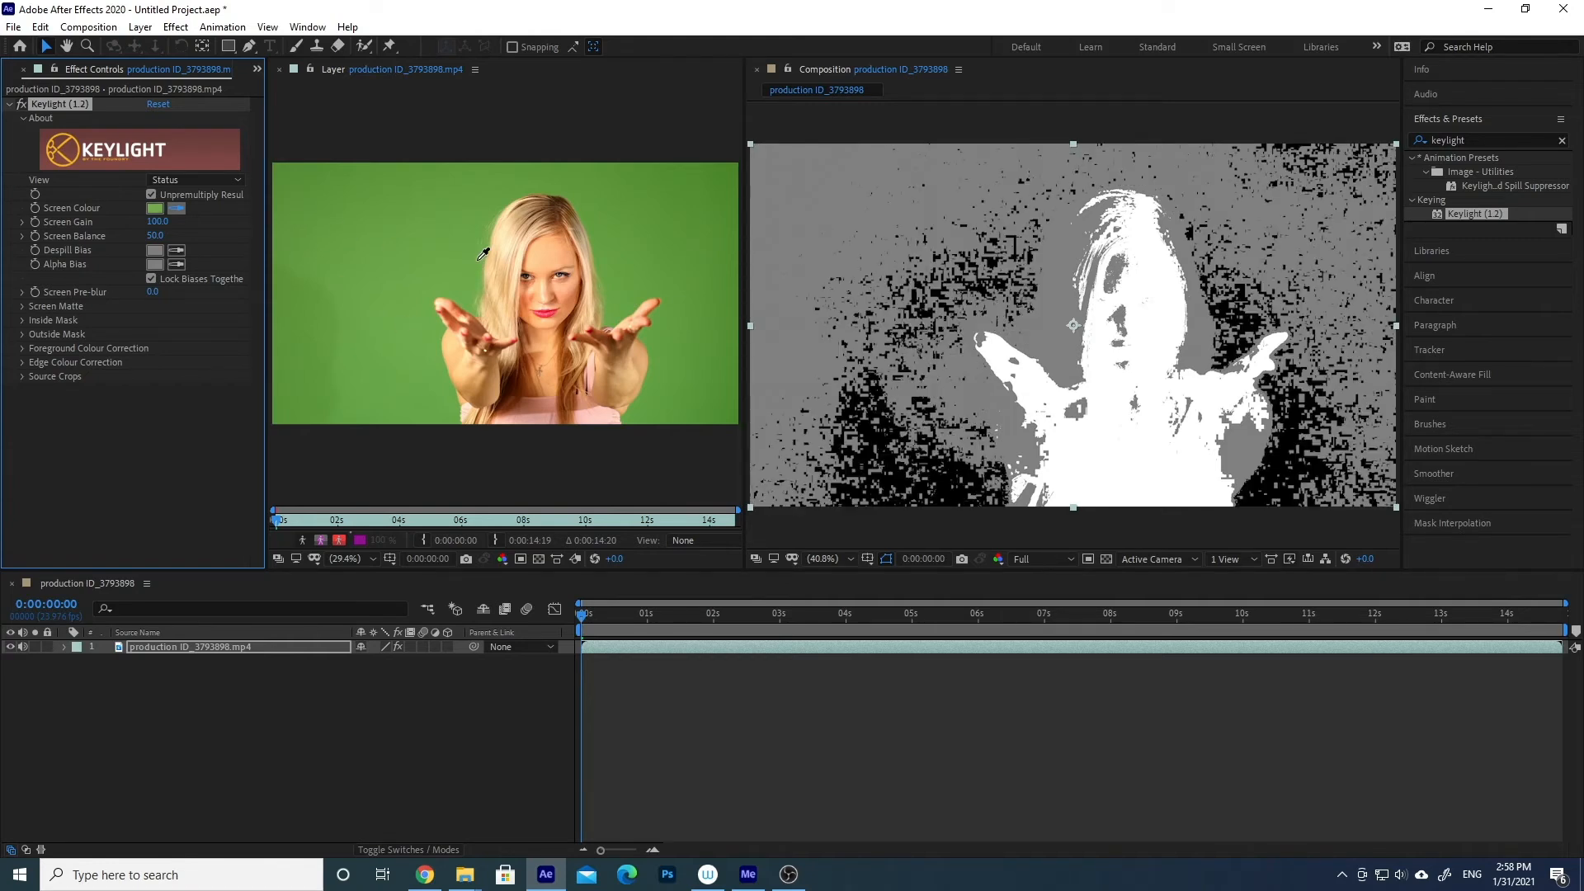
left_click(486, 248)
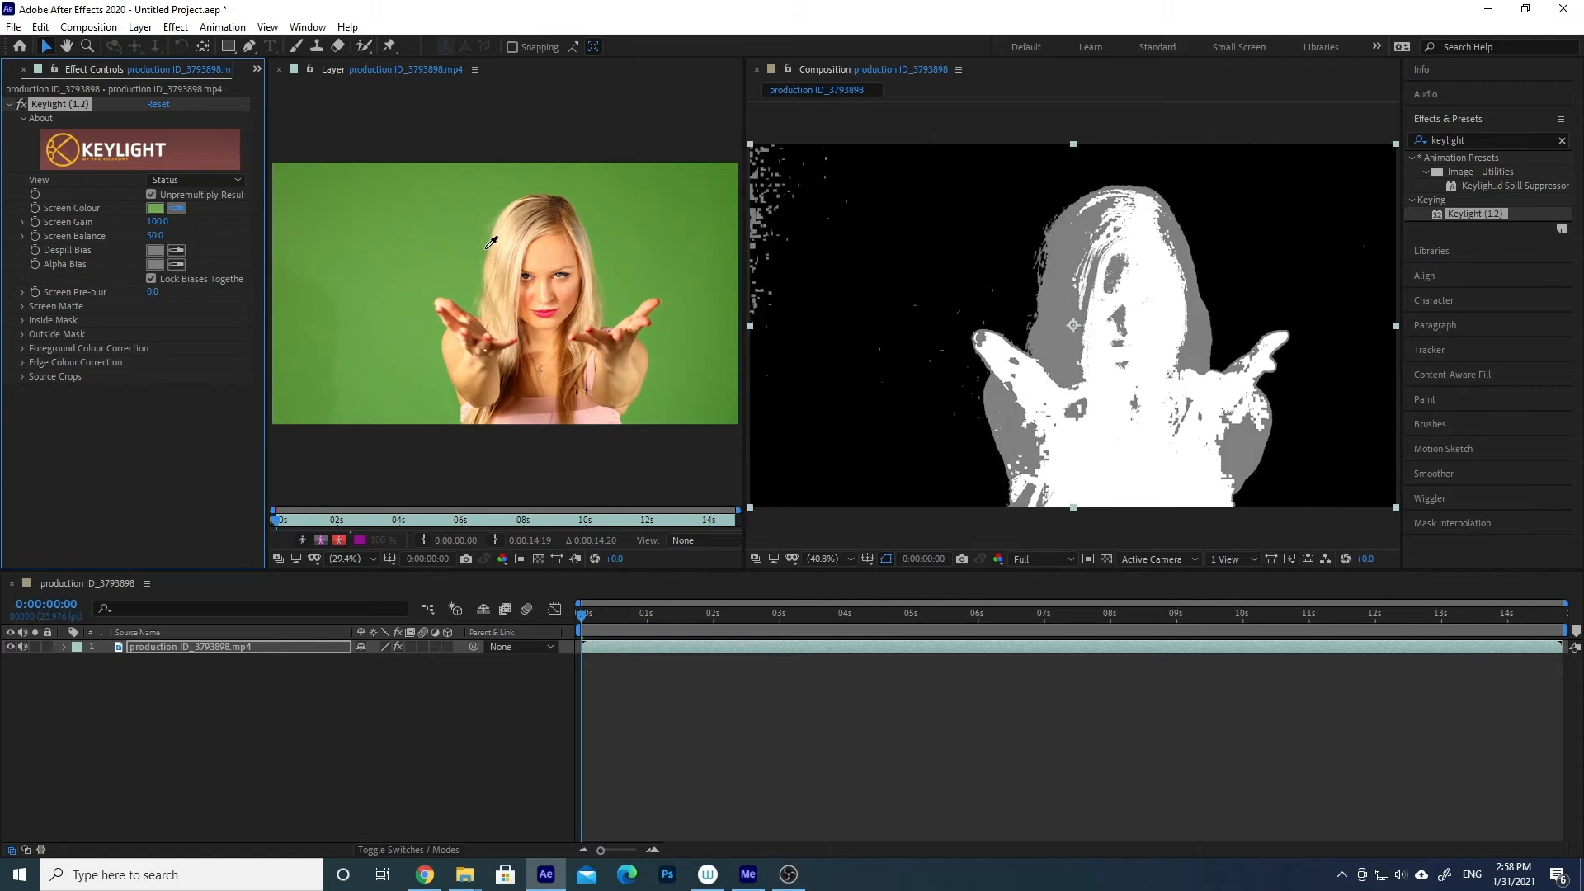
left_click(486, 247)
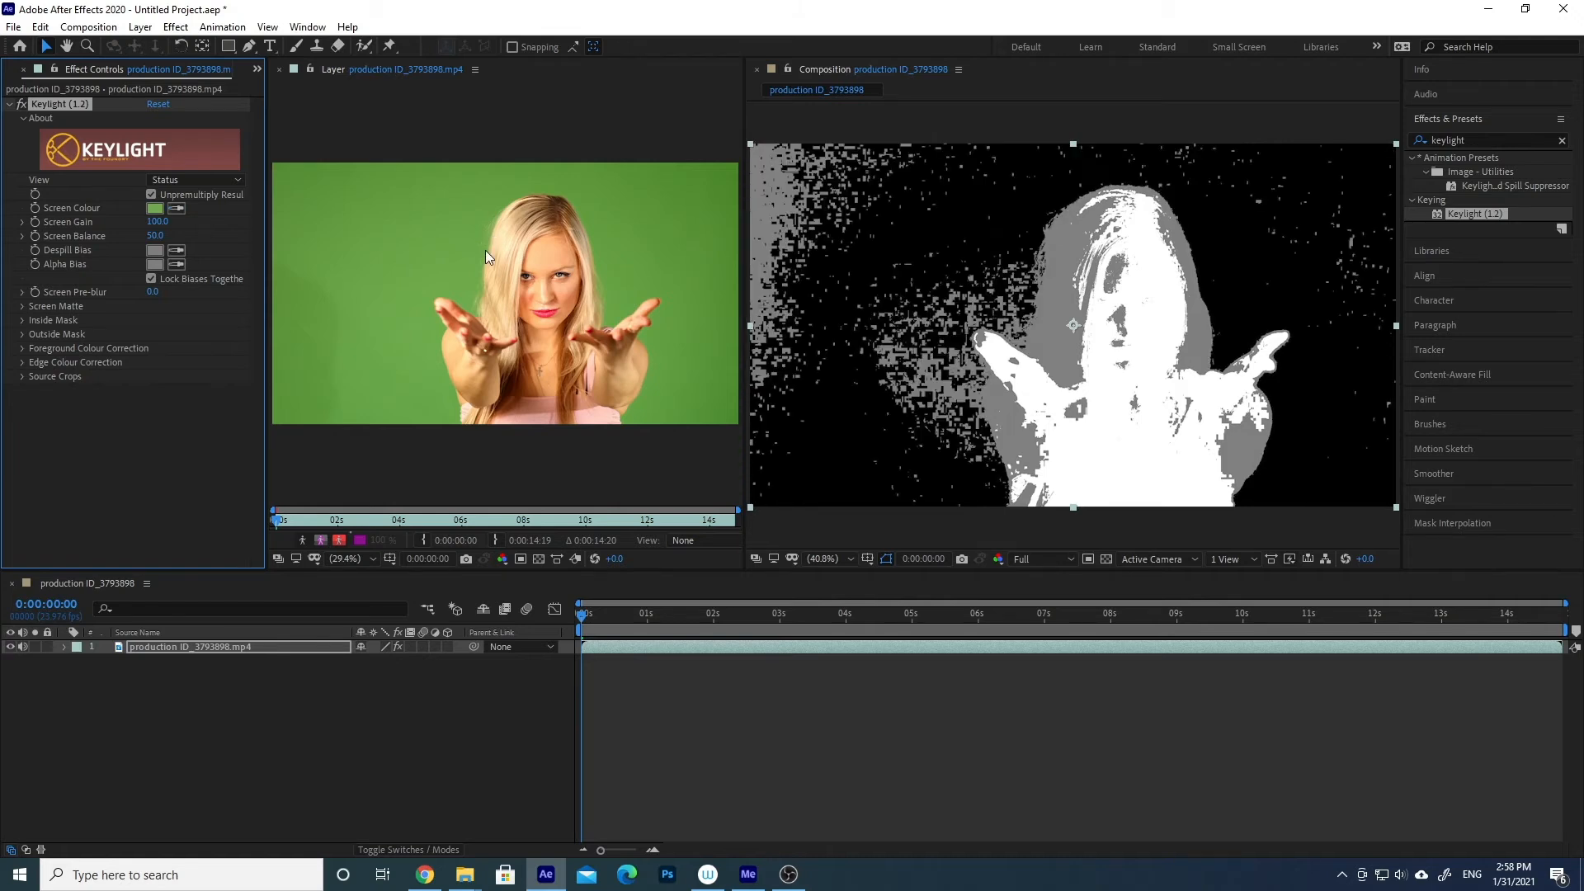
left_click(177, 208)
left_click(486, 251)
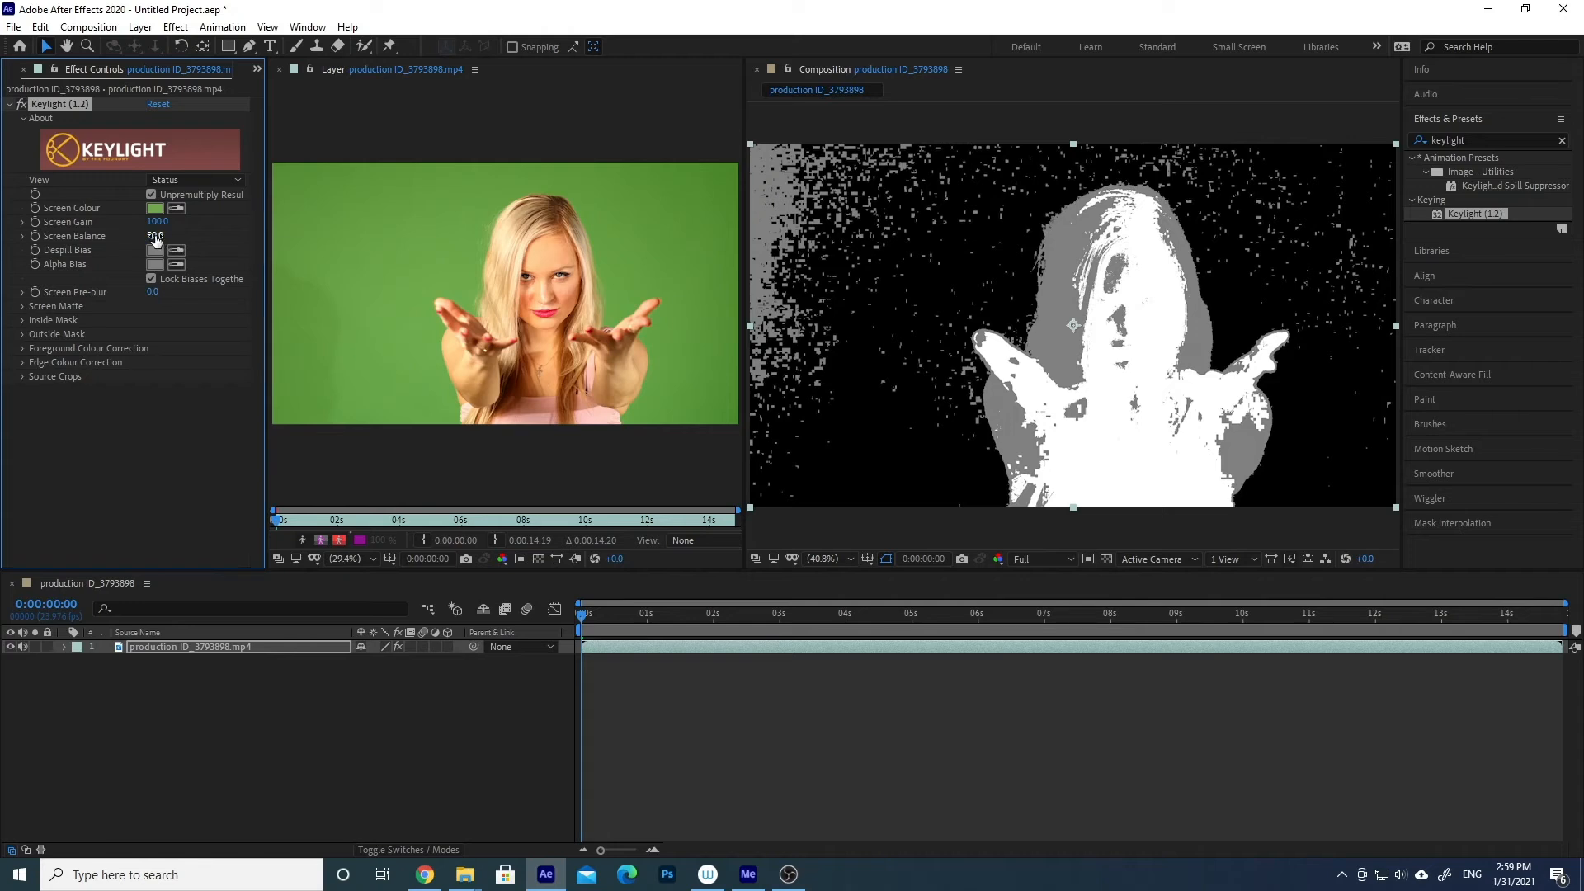
- Sweep Keylight's Screen Balance between 0 and 100, then set it to 95
left_click_drag(159, 235, 95, 235)
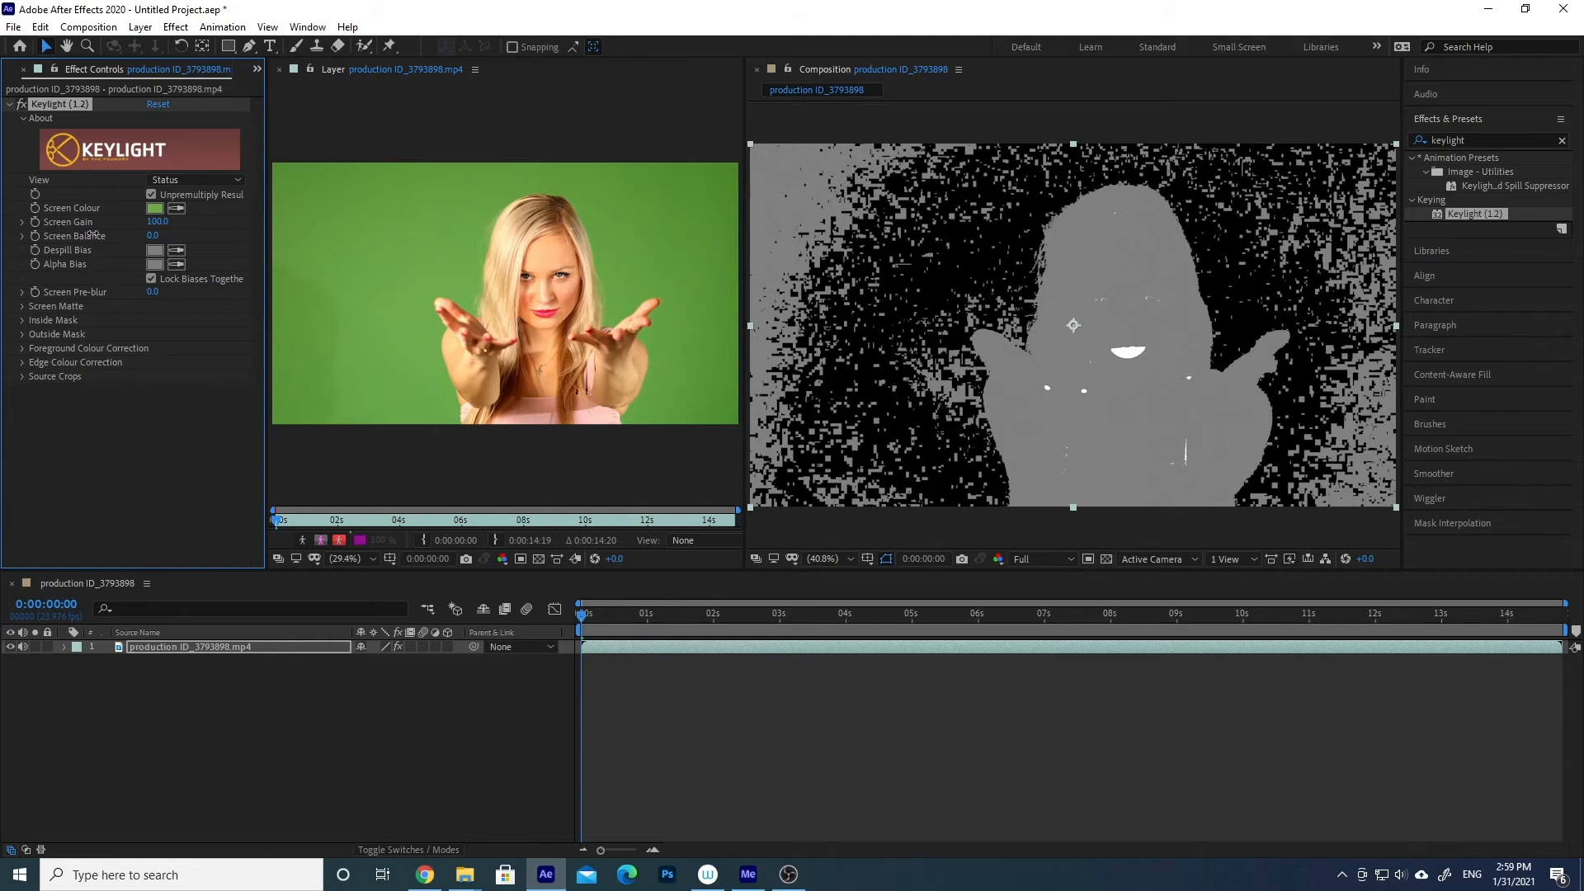
left_click_drag(93, 234, 197, 234)
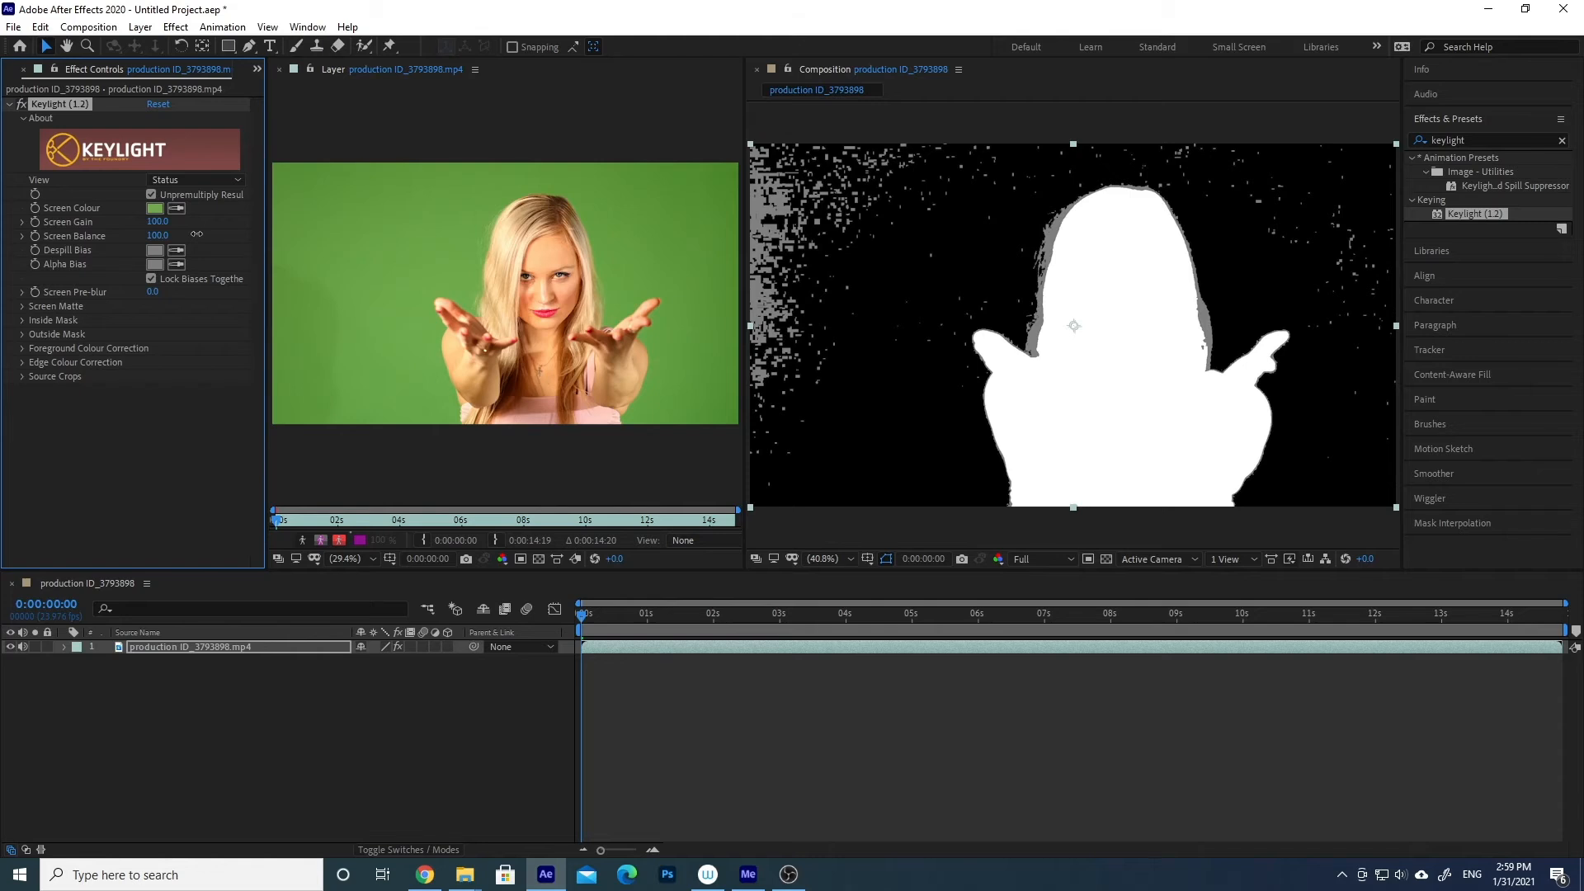
left_click_drag(197, 234, 196, 234)
left_click_drag(196, 234, 196, 231)
- In Keylight's Screen Matte settings, set Clip White to 94 and Clip Black to 15
left_click(22, 307)
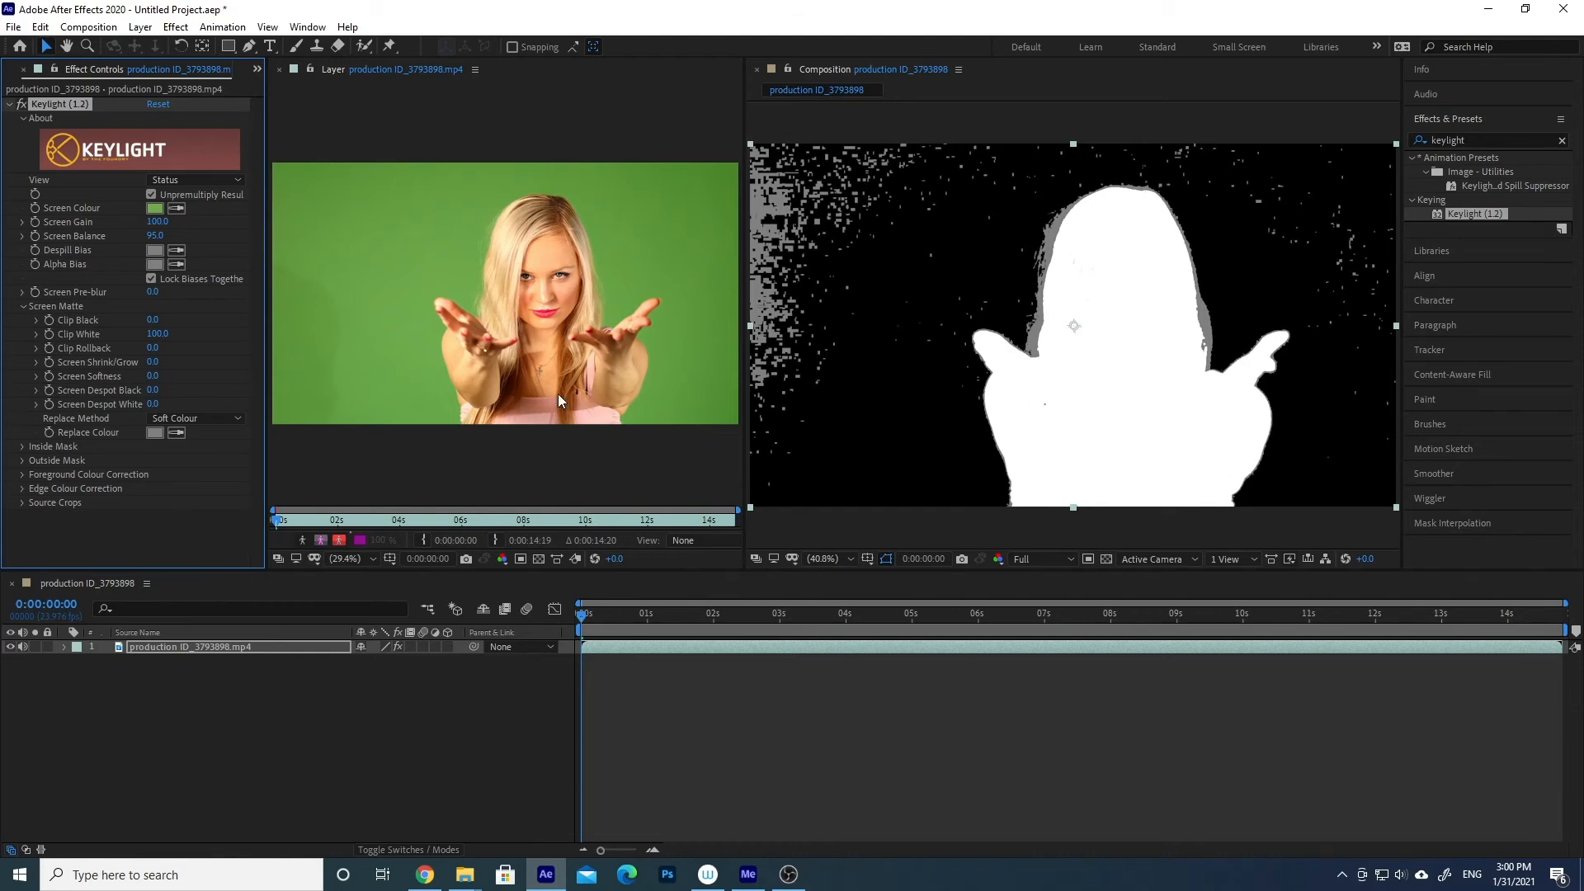
left_click_drag(157, 333, 152, 332)
left_click_drag(154, 319, 161, 318)
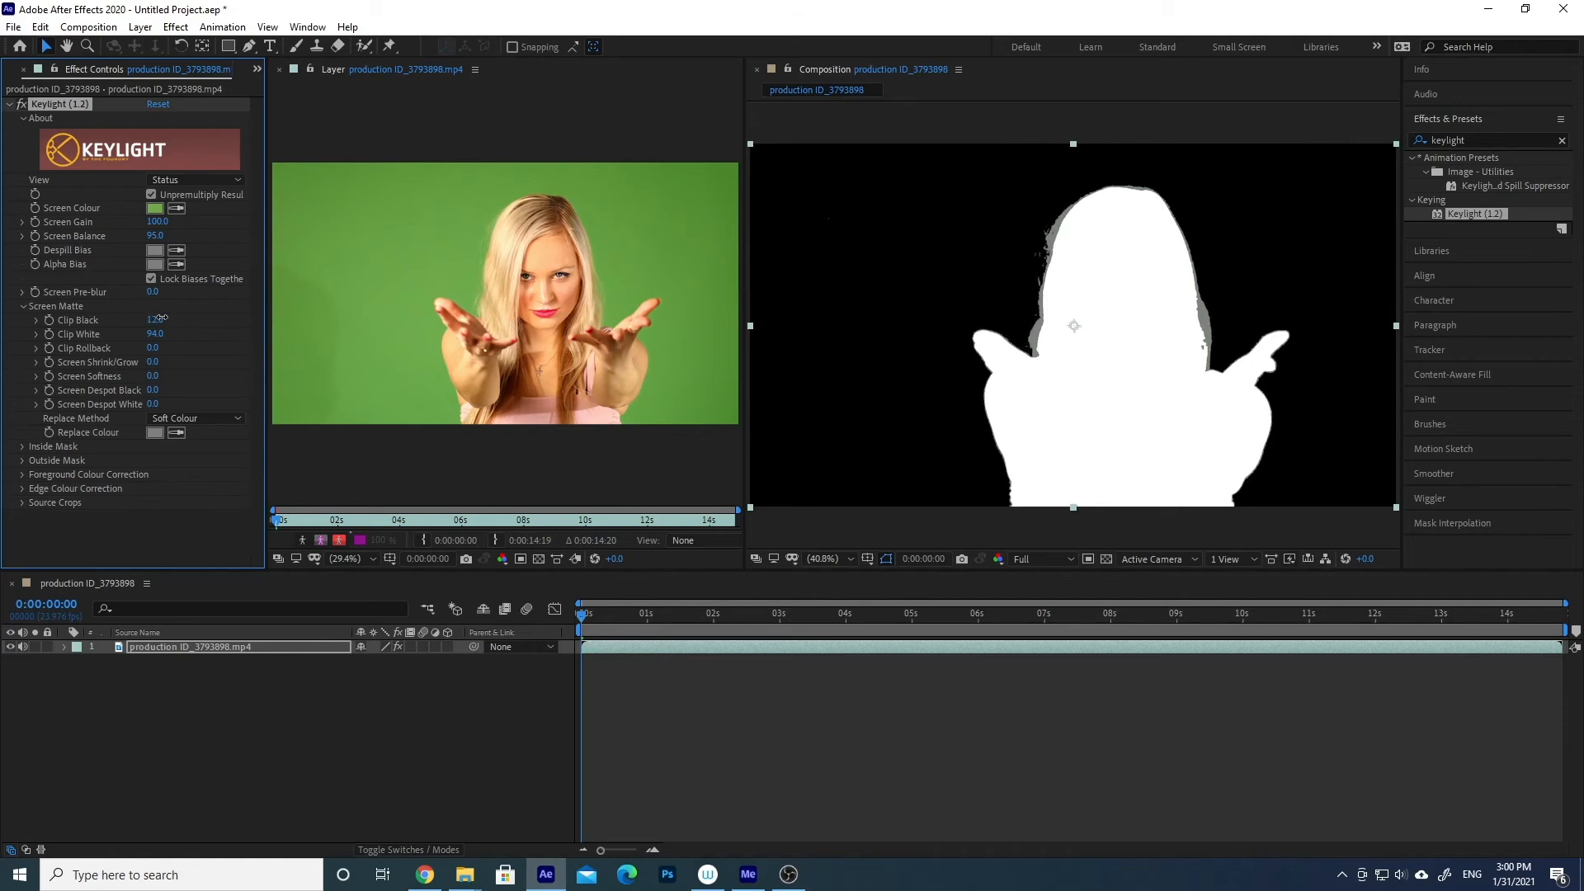
left_click_drag(160, 318, 164, 317)
- Switch Keylight's View to Intermediate Result and lower Clip Black to 11 to refine the hair edges
left_click(203, 181)
left_click(237, 363)
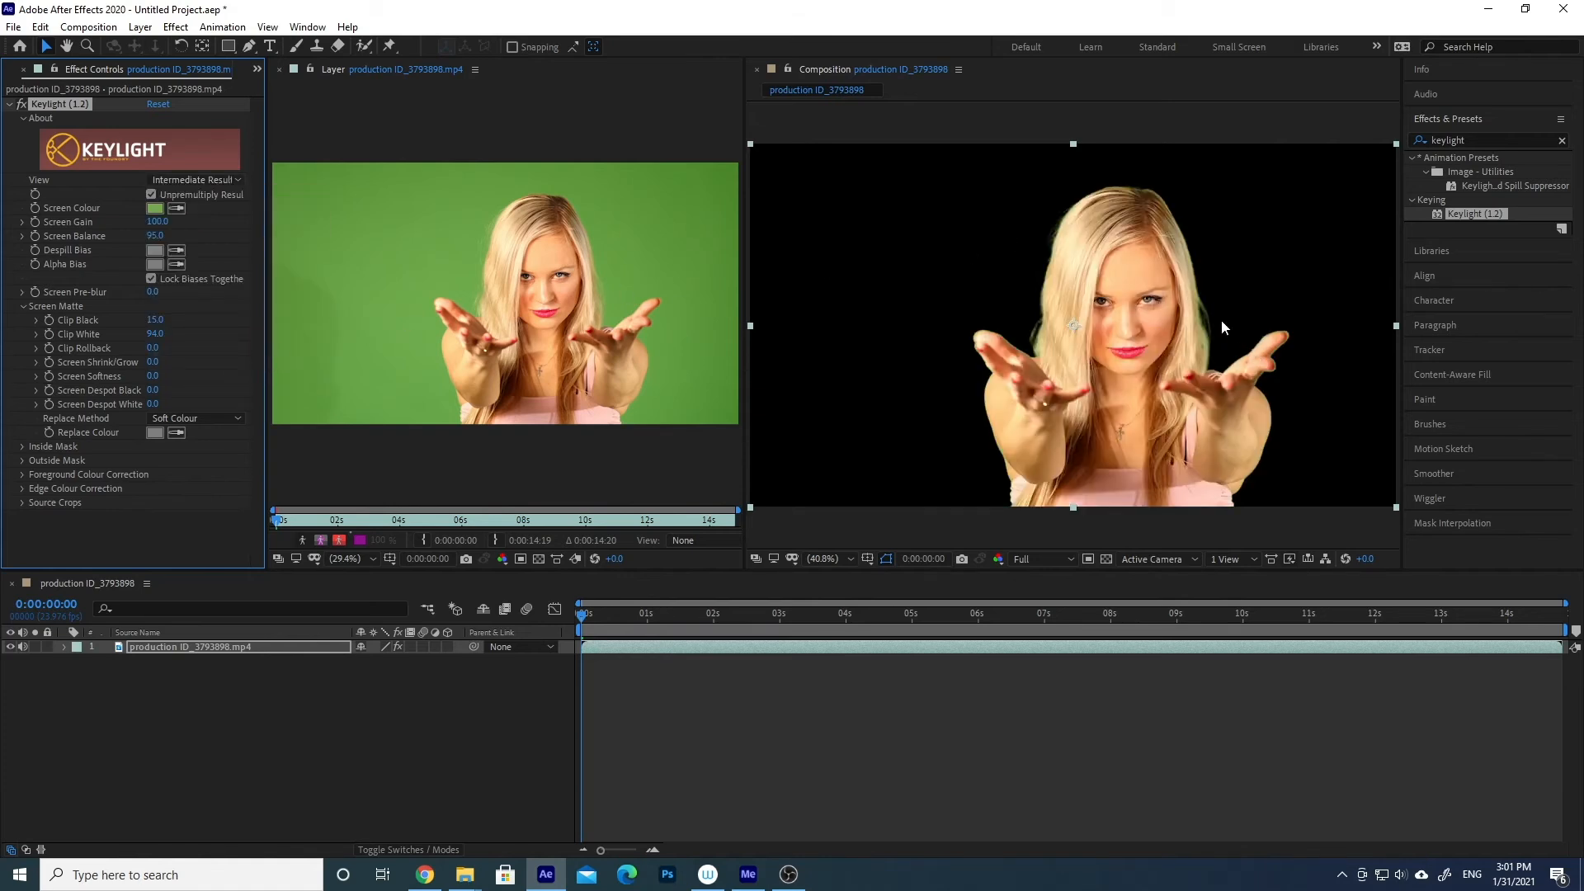
scroll(1259, 319, "up", 3)
key("v")
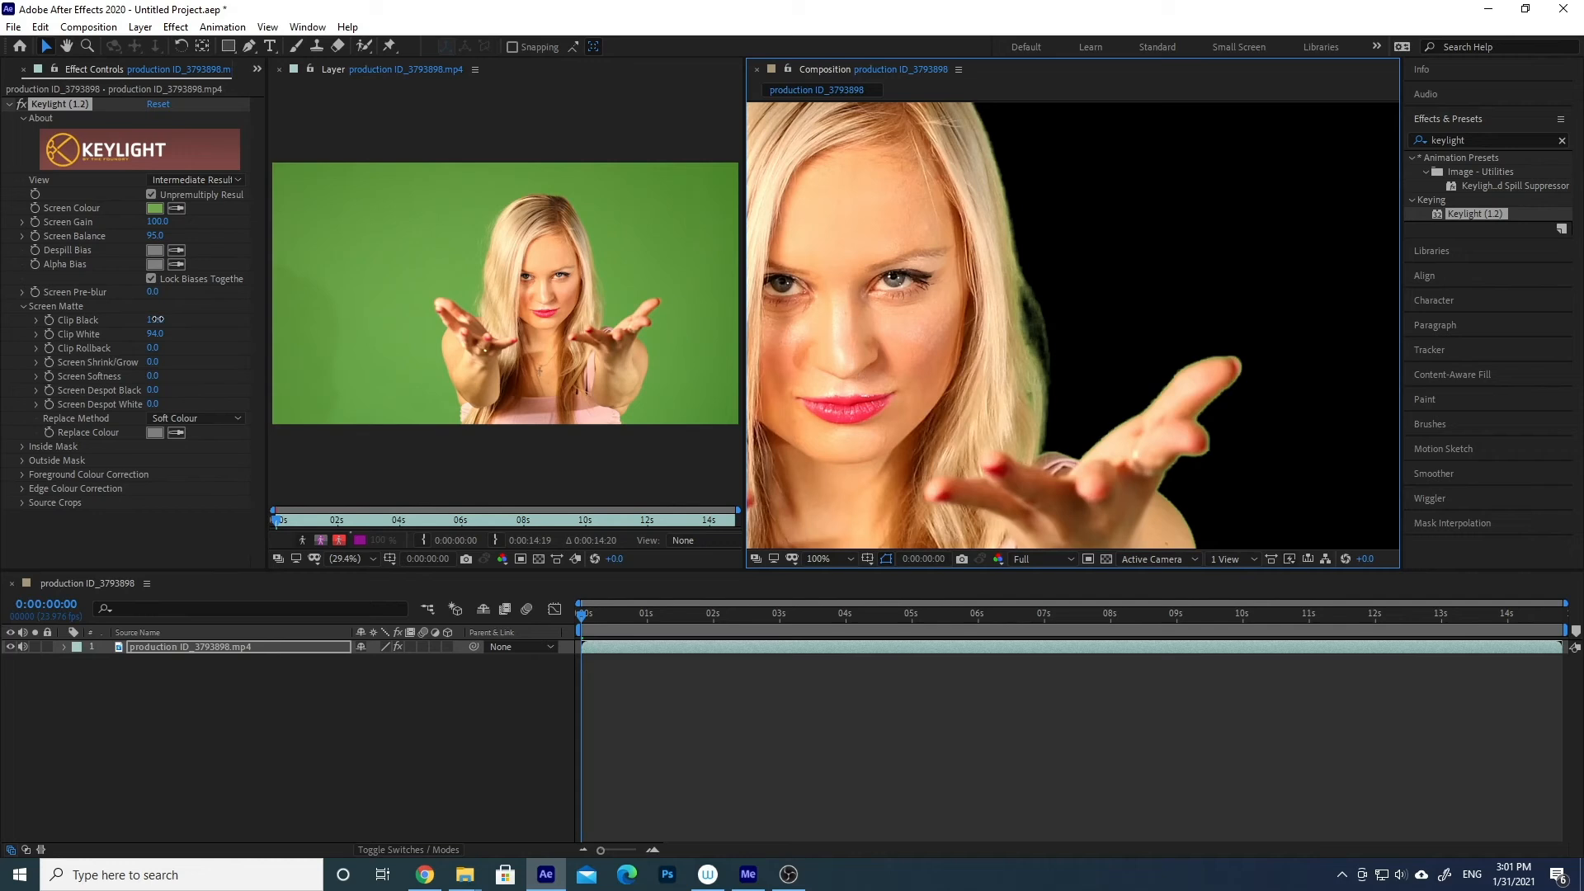
mouse_move(157, 318)
left_mouse_down()
mouse_move(204, 312)
mouse_move(146, 314)
left_mouse_up()
- Check the keyed woman across the whole frame, then return Keylight's View to Status
scroll(1049, 330, "down", 1)
key("space")
left_click_drag(970, 307, 1118, 279)
scroll(1048, 341, "down", 1)
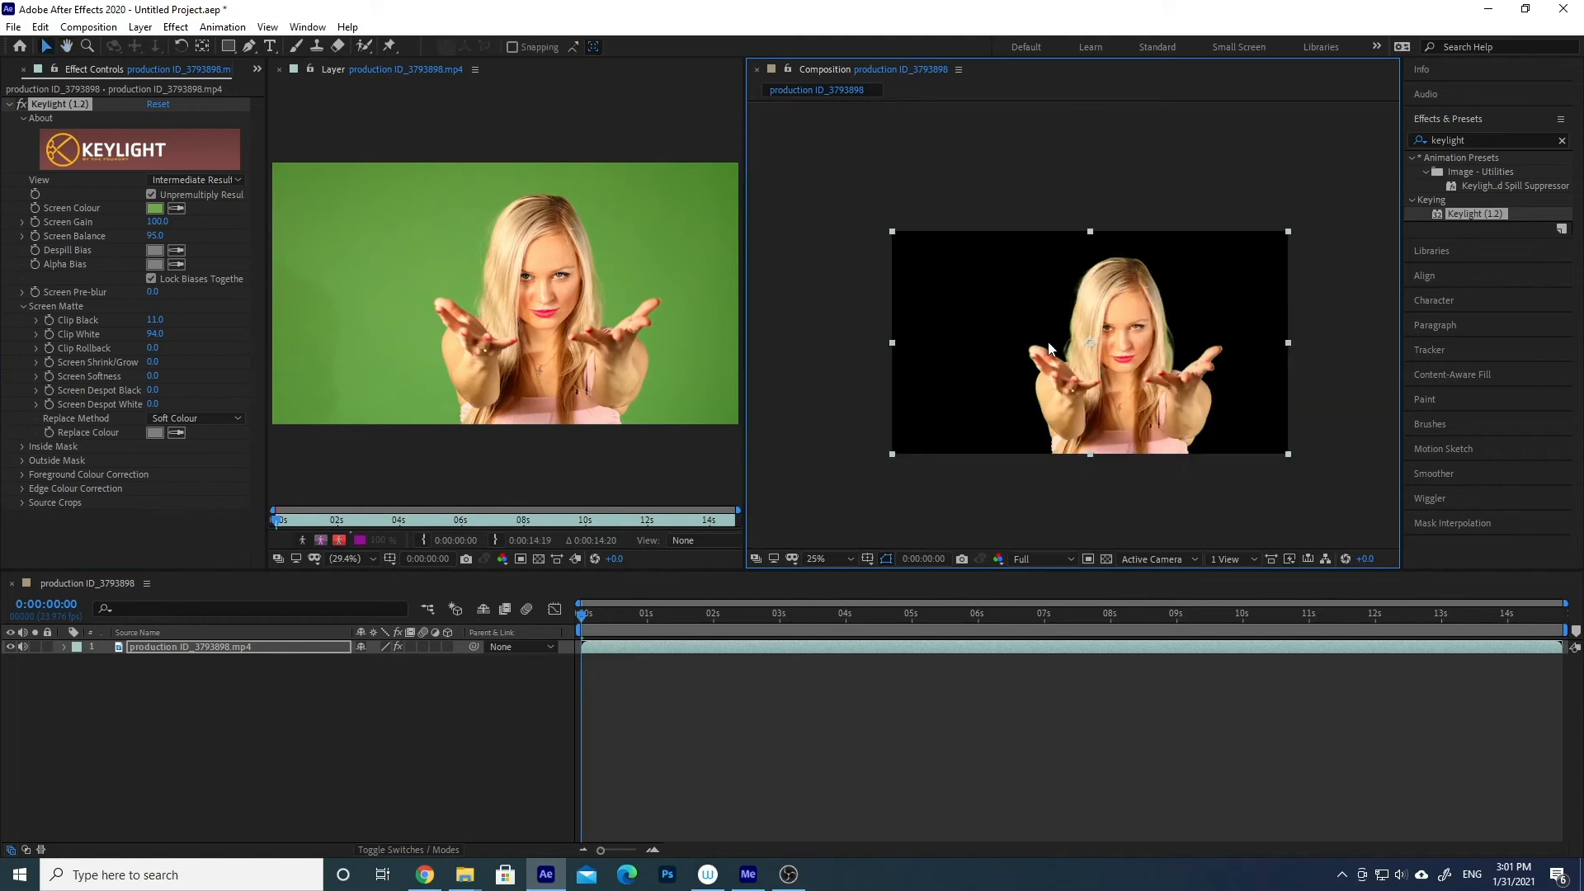
key("space")
left_click_drag(949, 221, 913, 193)
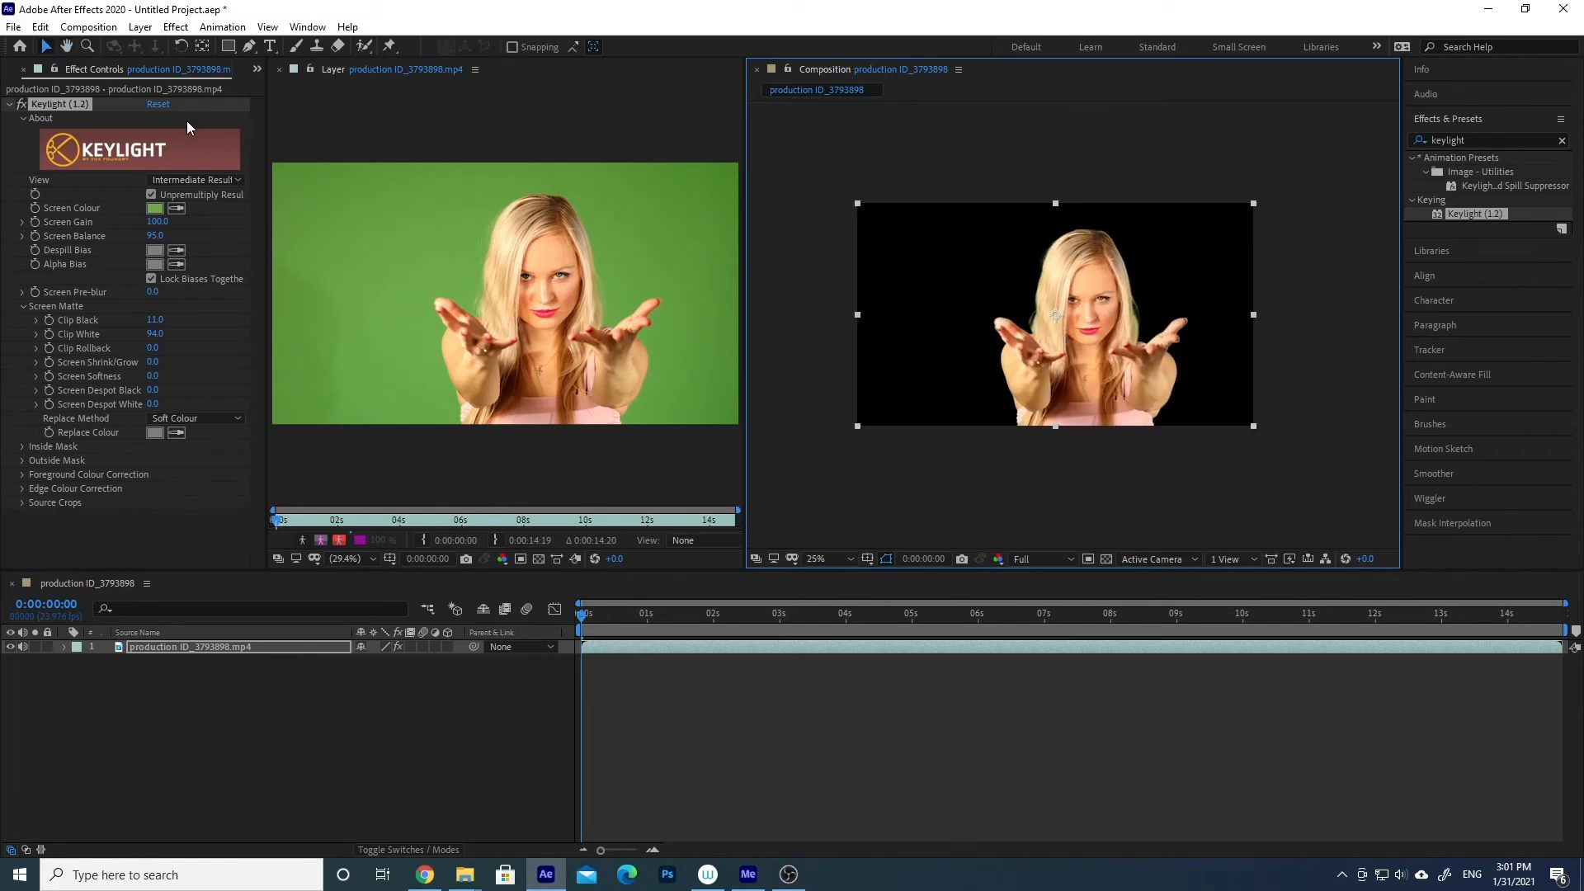
left_click(204, 180)
left_click(219, 343)
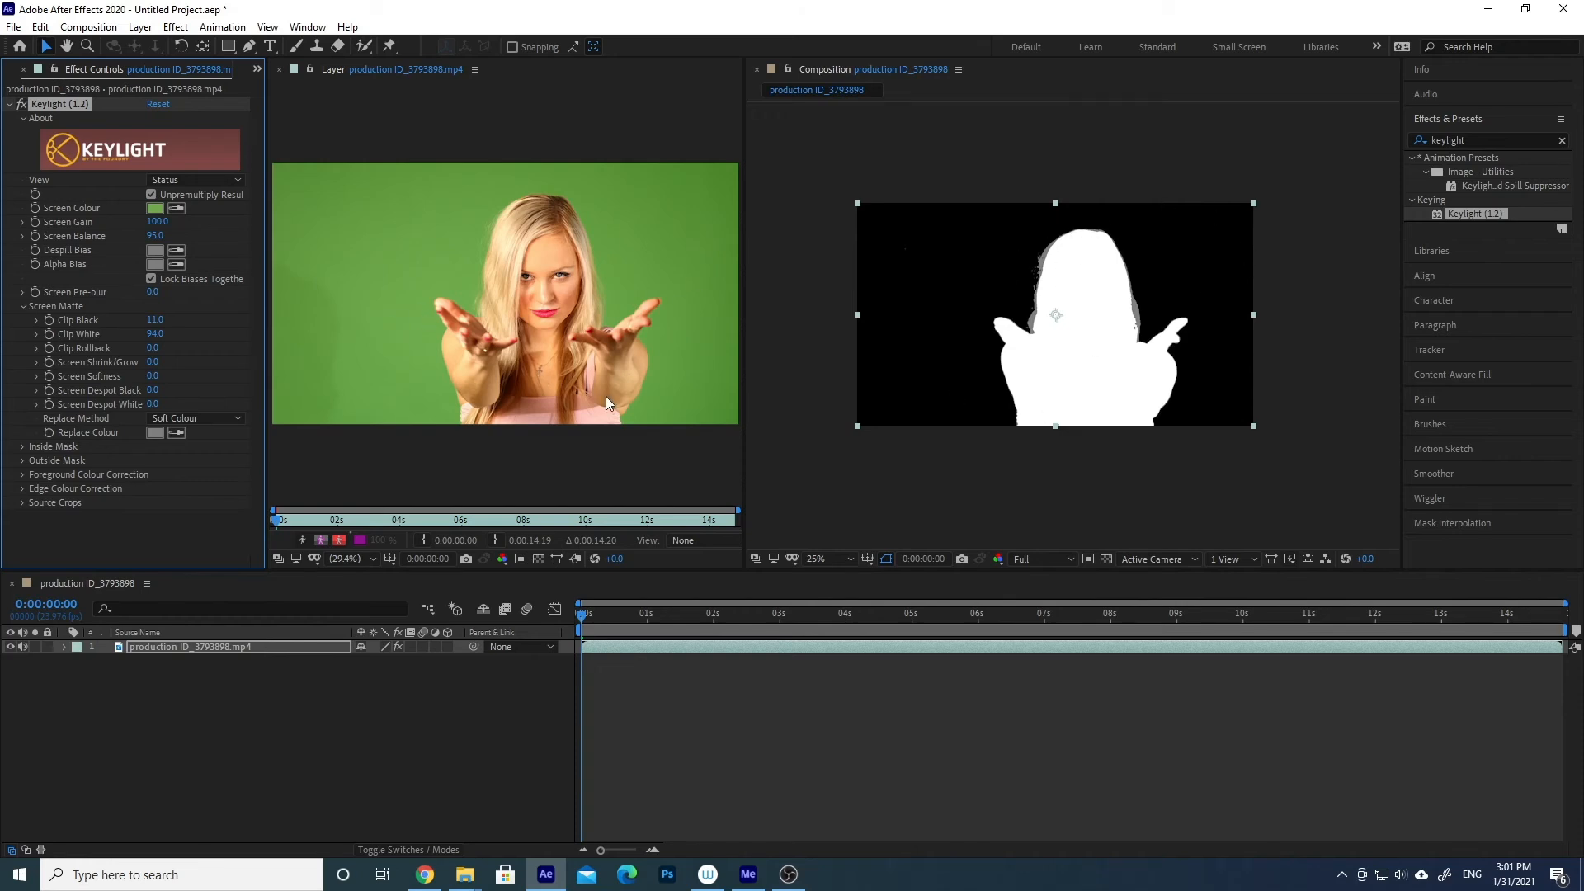
- Compare Keylight's Intermediate Result and Final Result views, and leave View set to Final Result
left_click(182, 184)
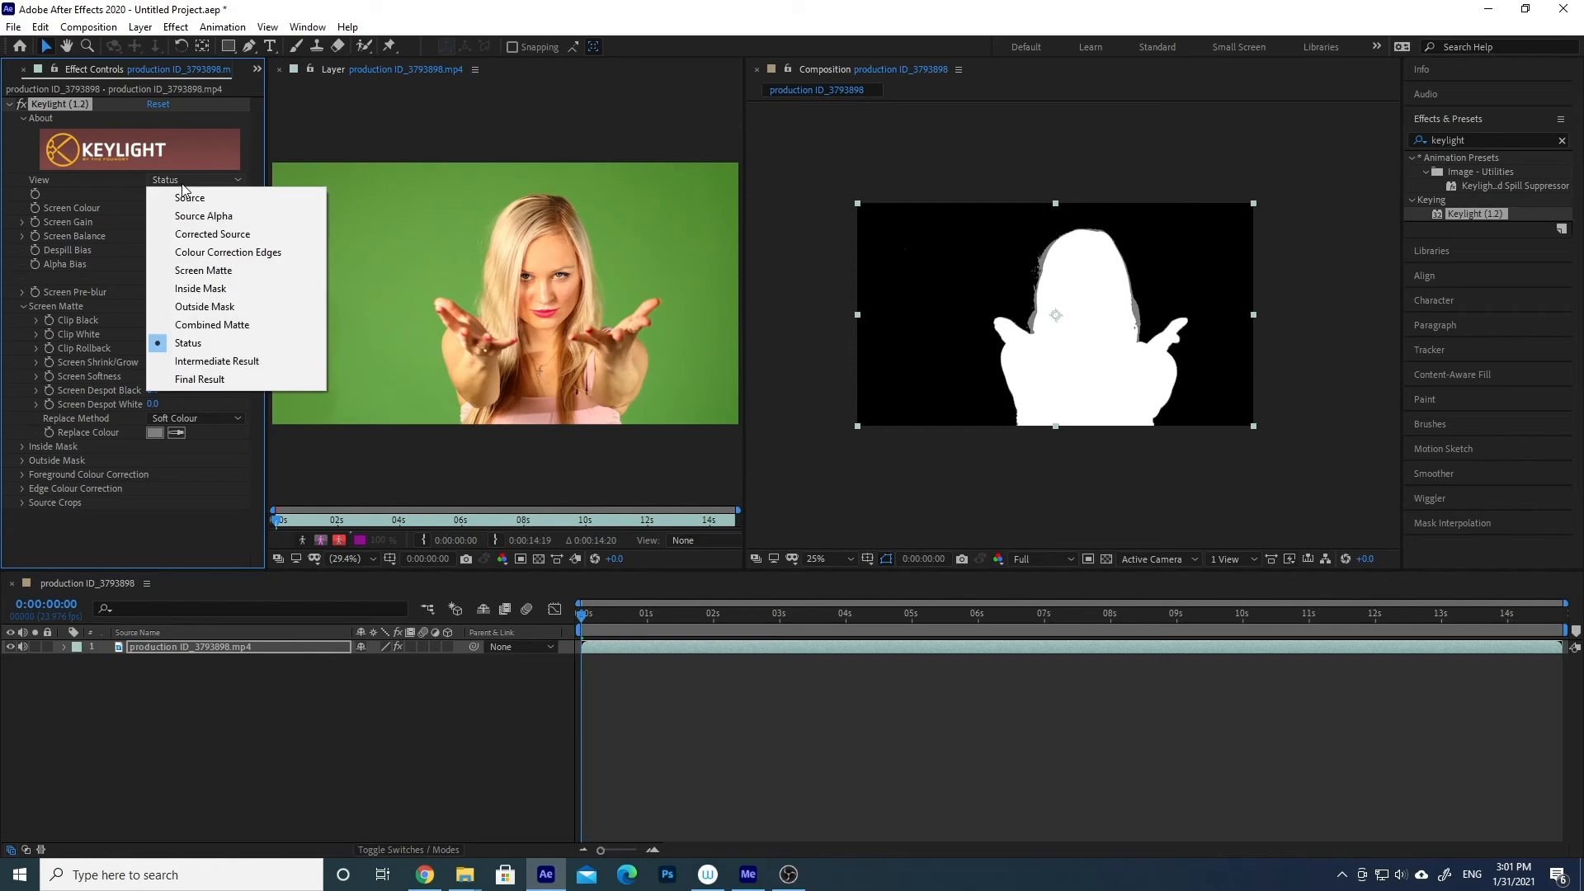
left_click(199, 363)
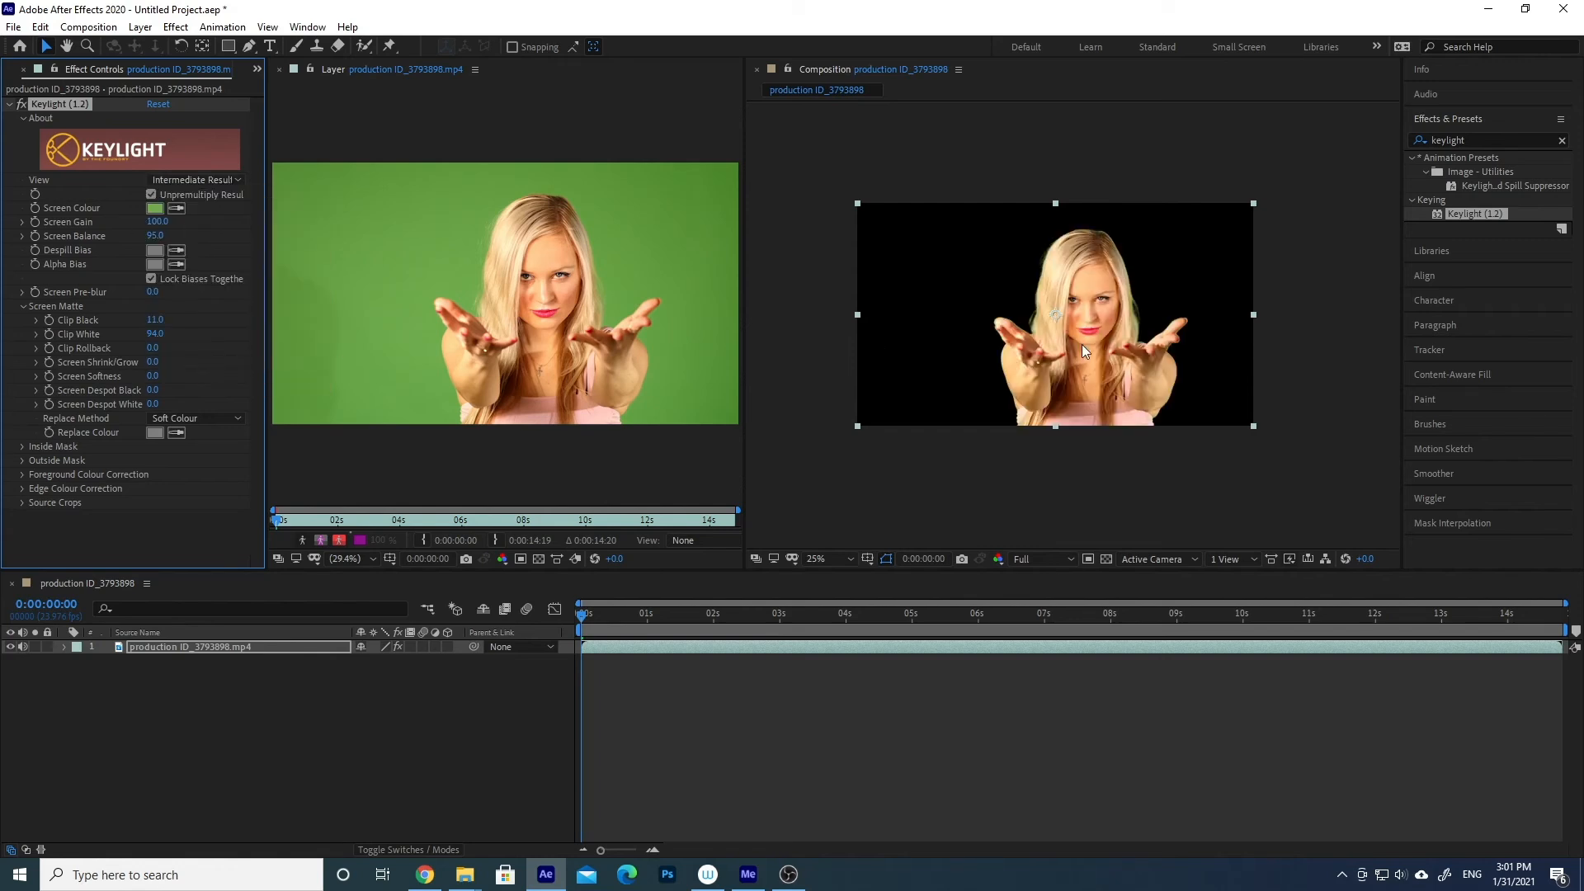
left_click(210, 182)
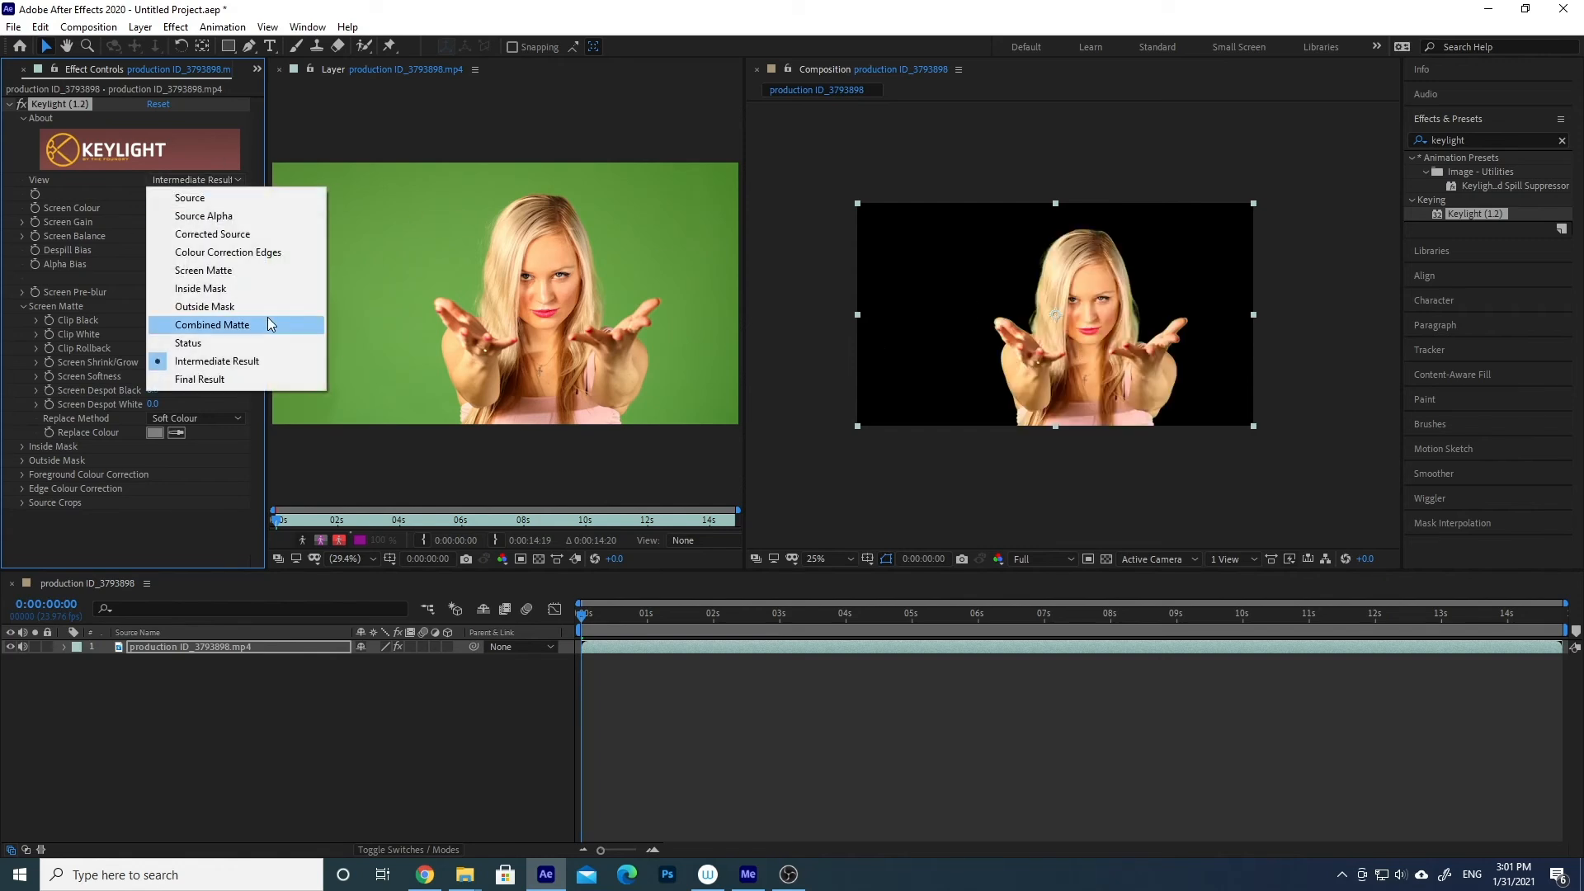
left_click(232, 381)
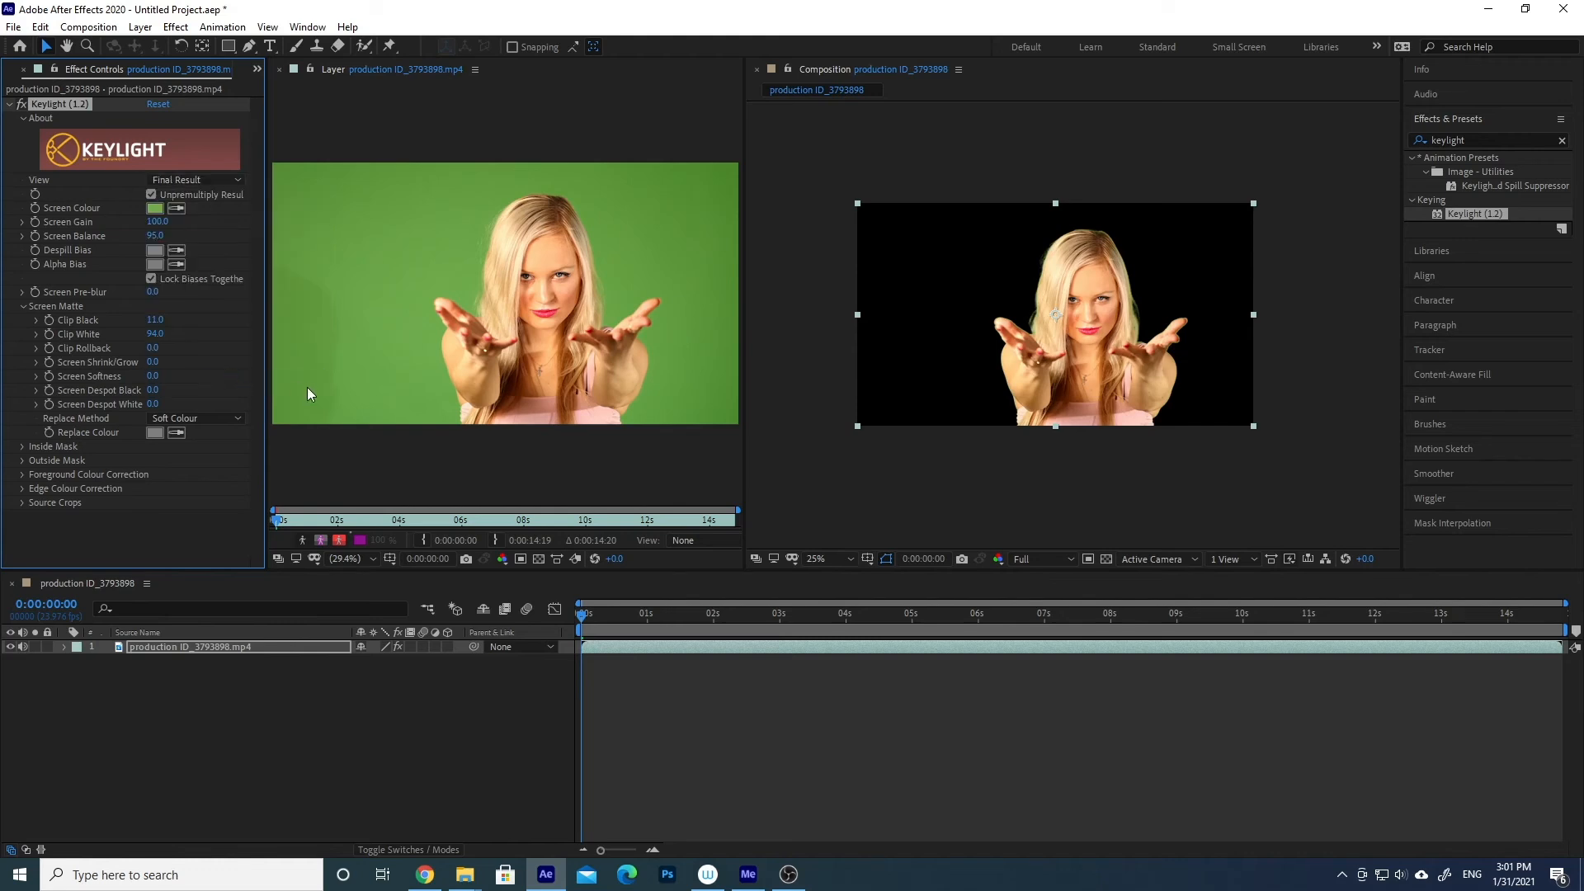
left_click(189, 181)
left_click(206, 360)
left_click(191, 180)
left_click(197, 380)
- Inspect the keyed woman up close and scrub through the clip to 0:00:13:16 and back to 0:00:11:10
scroll(1118, 373, "up", 2)
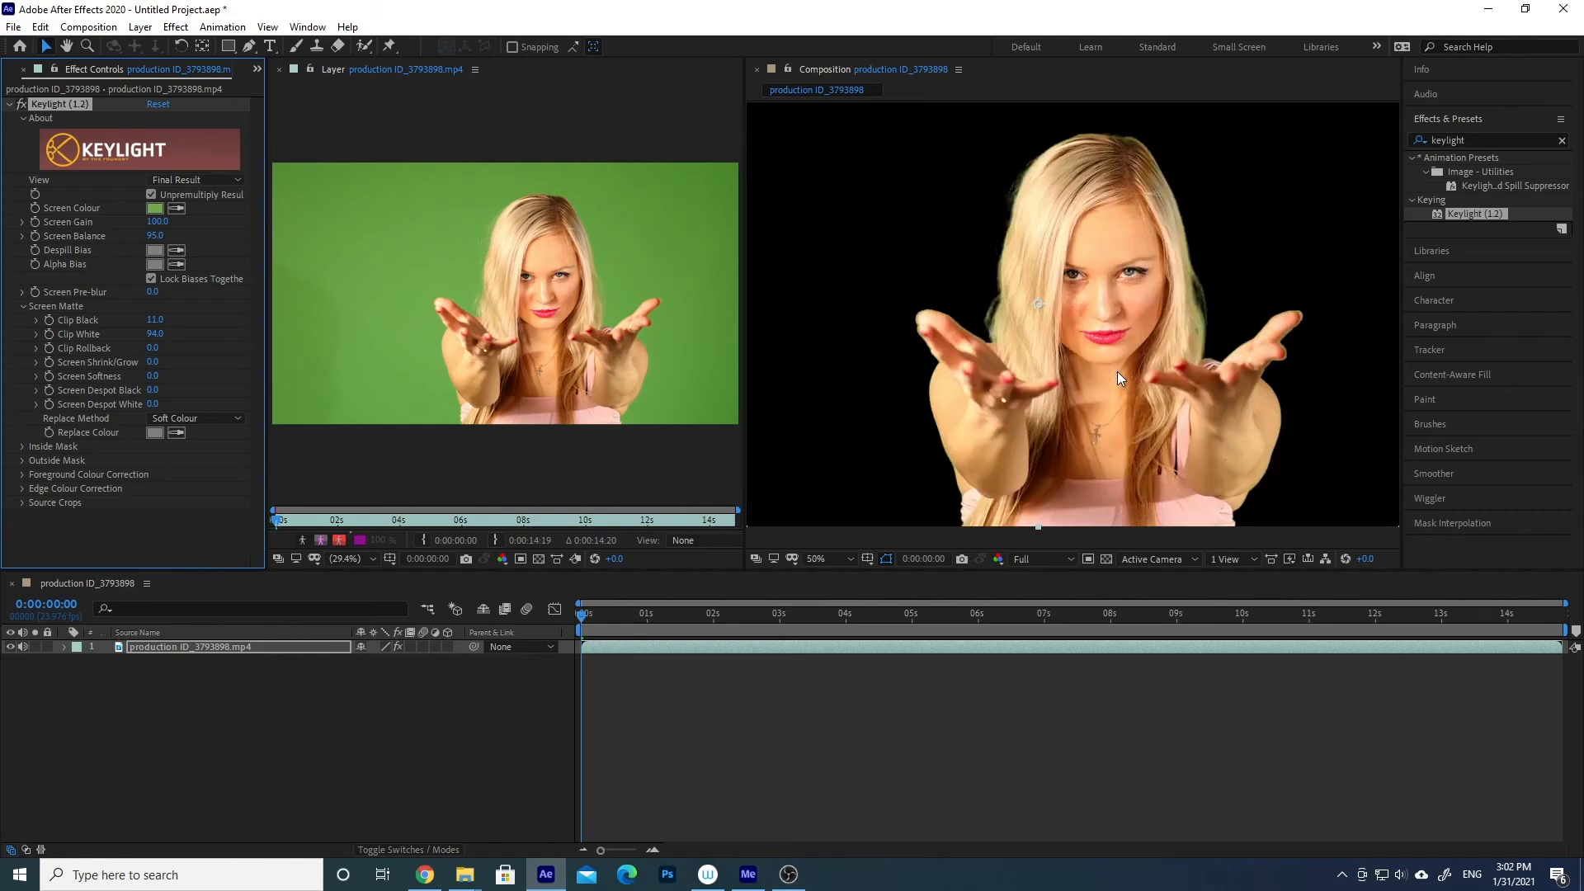
scroll(1119, 391, "down", 1)
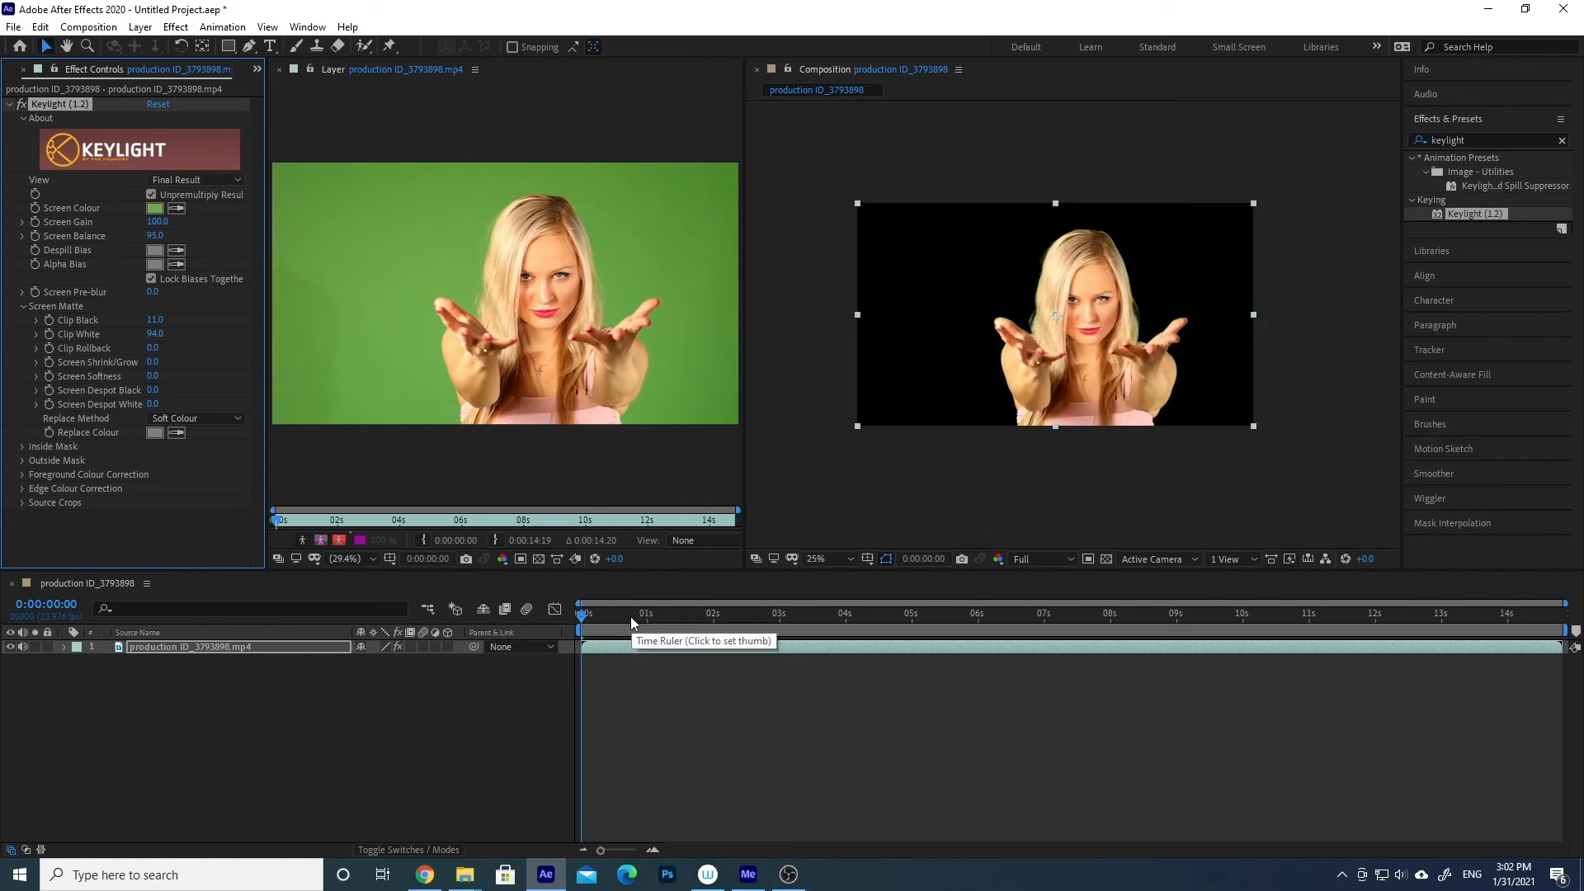
left_click_drag(631, 616, 1485, 621)
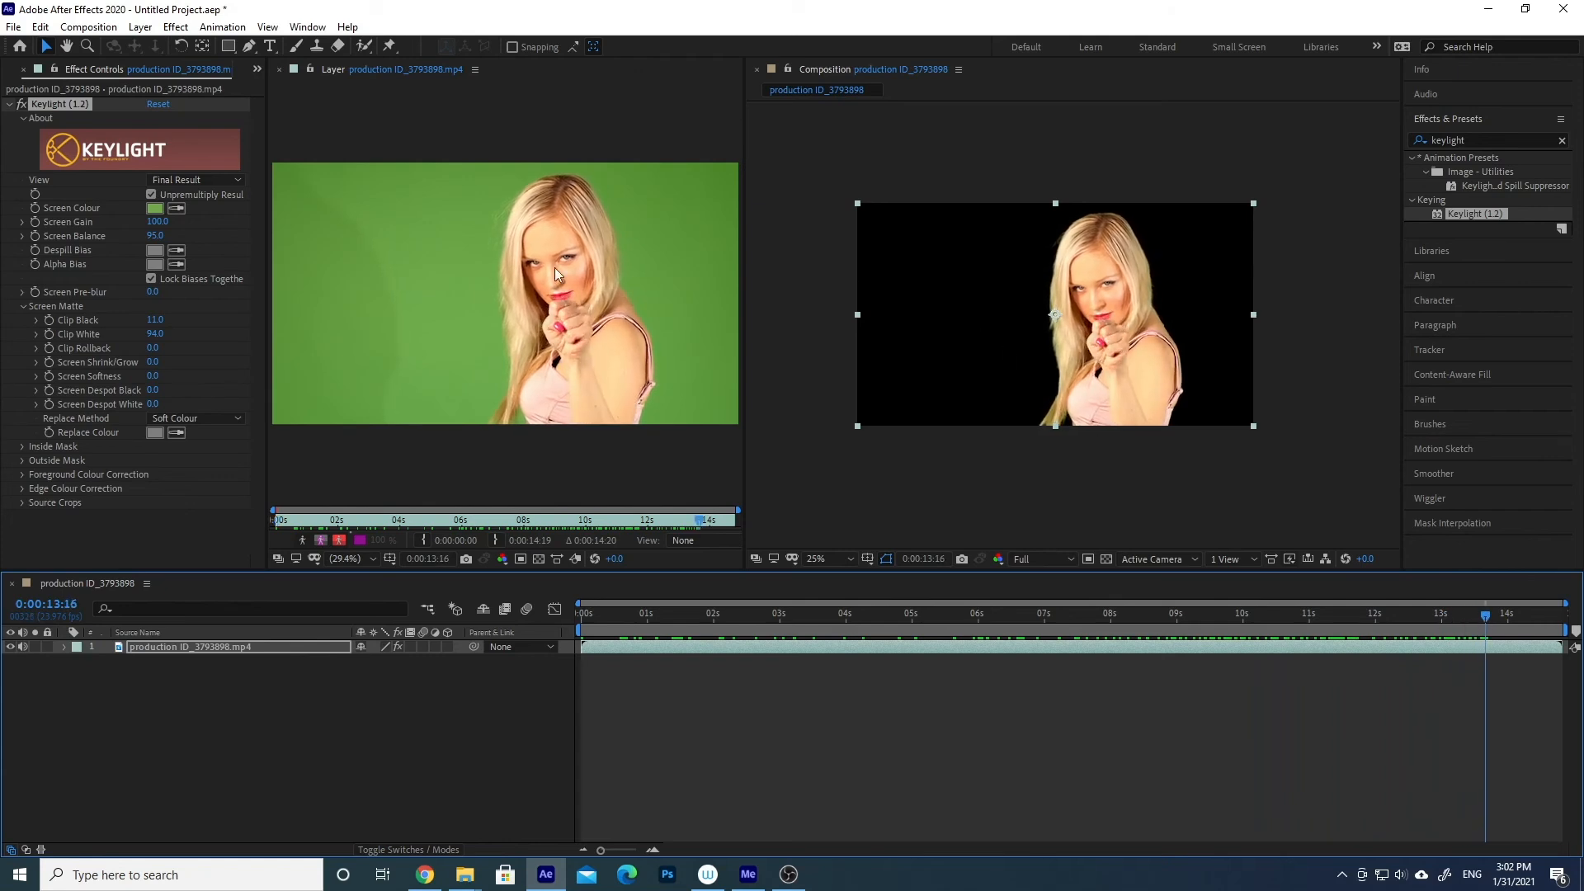
left_click_drag(1482, 621, 1337, 620)
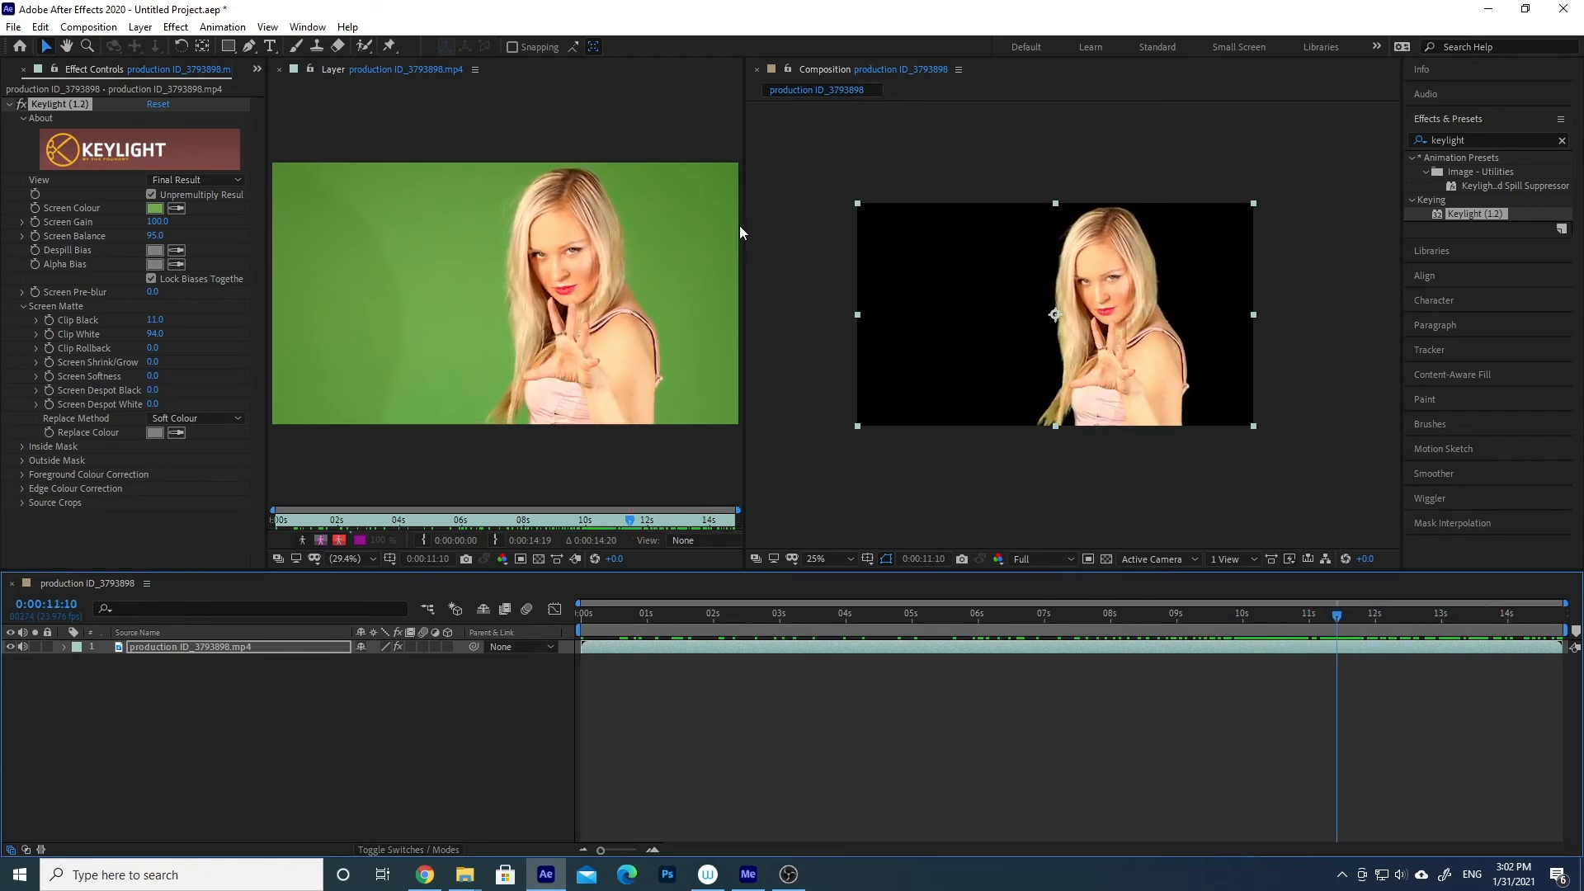
- Import Video Of Cabin At Night.mp4 into the project and place it beneath the keyed clip in the composition
key("alt+Tab")
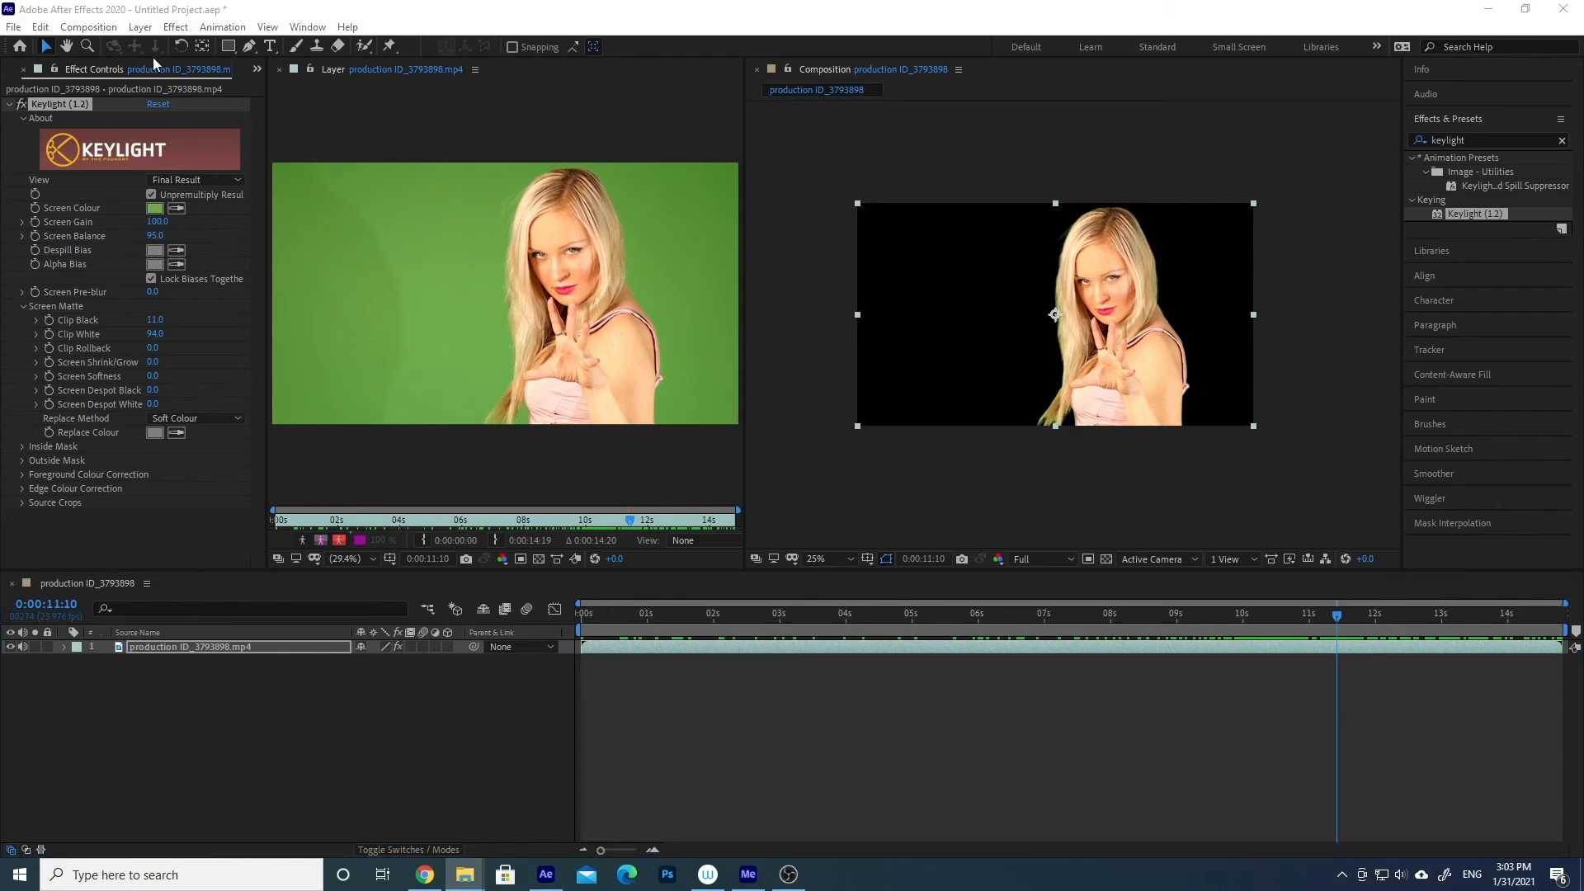
left_click(255, 70)
left_click(291, 84)
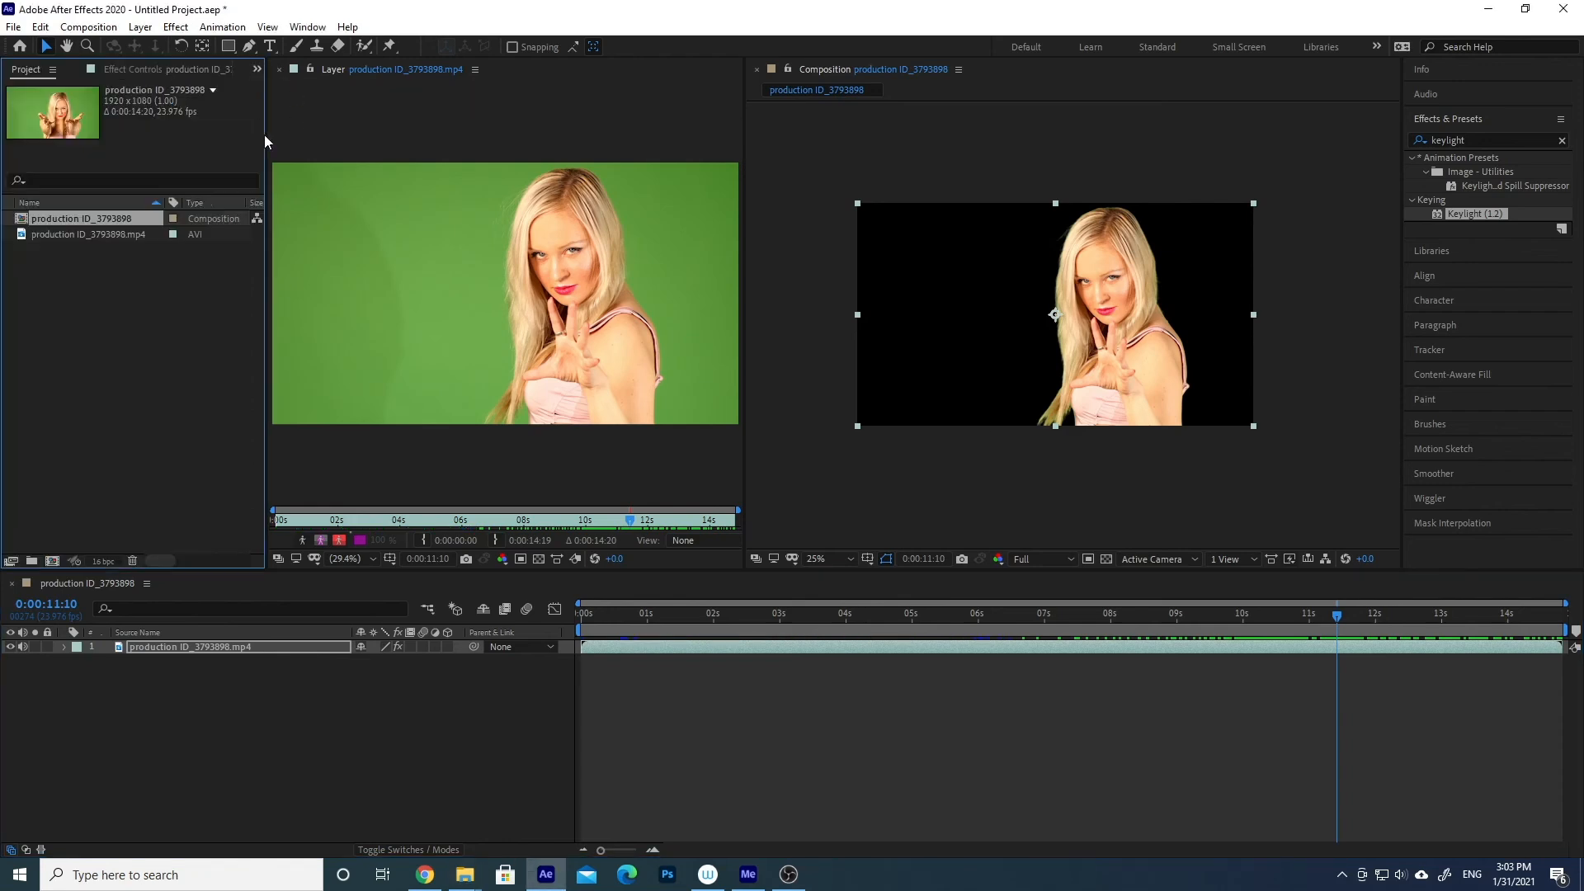
key("alt+Tab")
left_click_drag(0, 413, 112, 330)
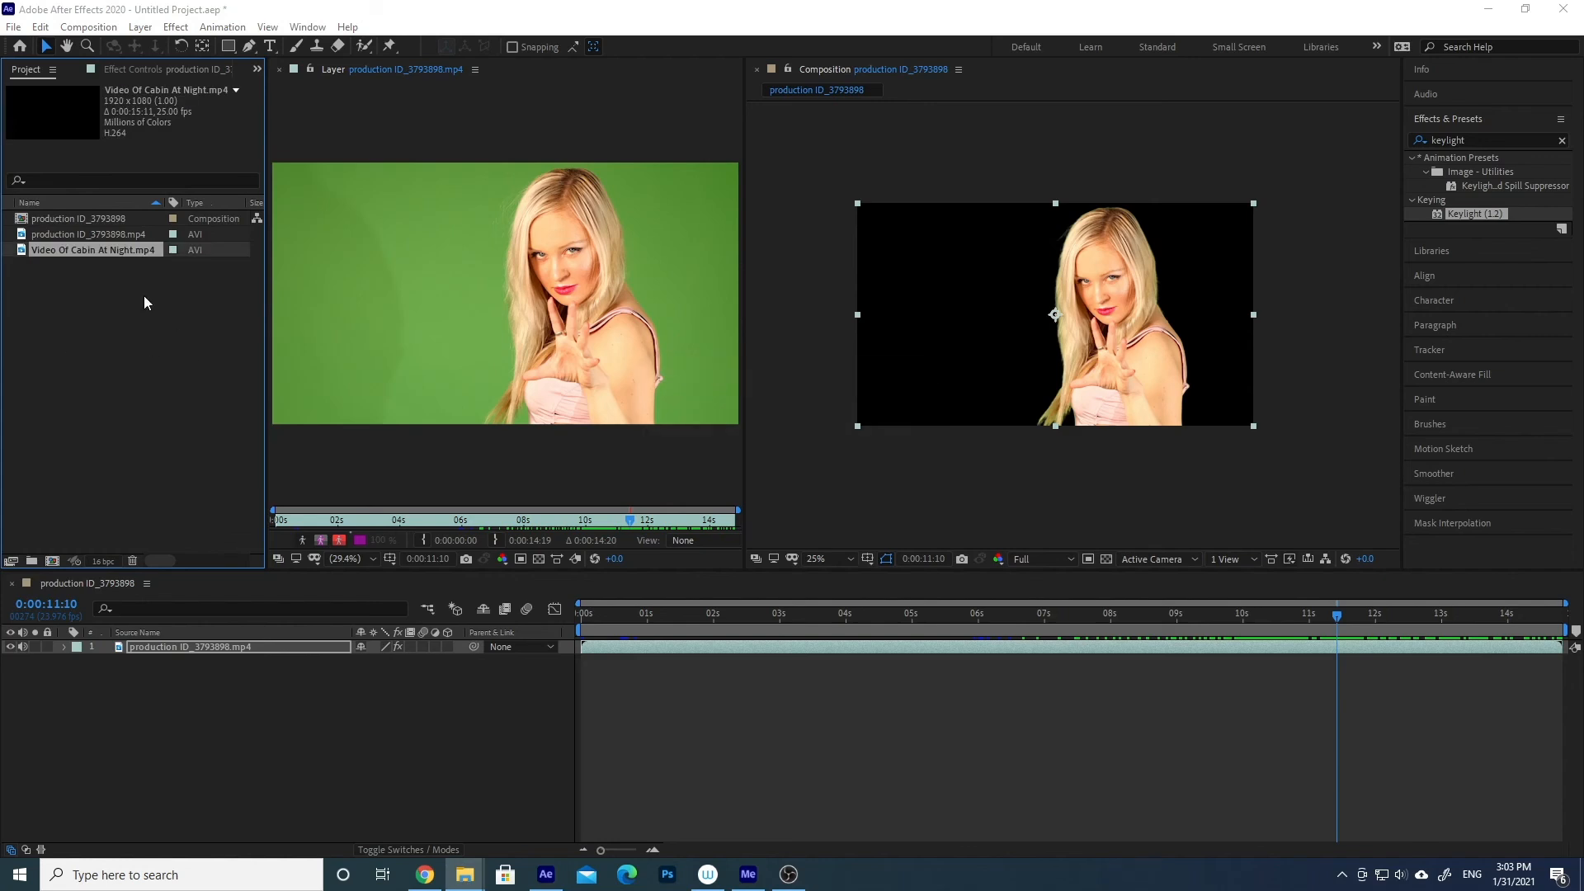
left_click_drag(86, 250, 226, 683)
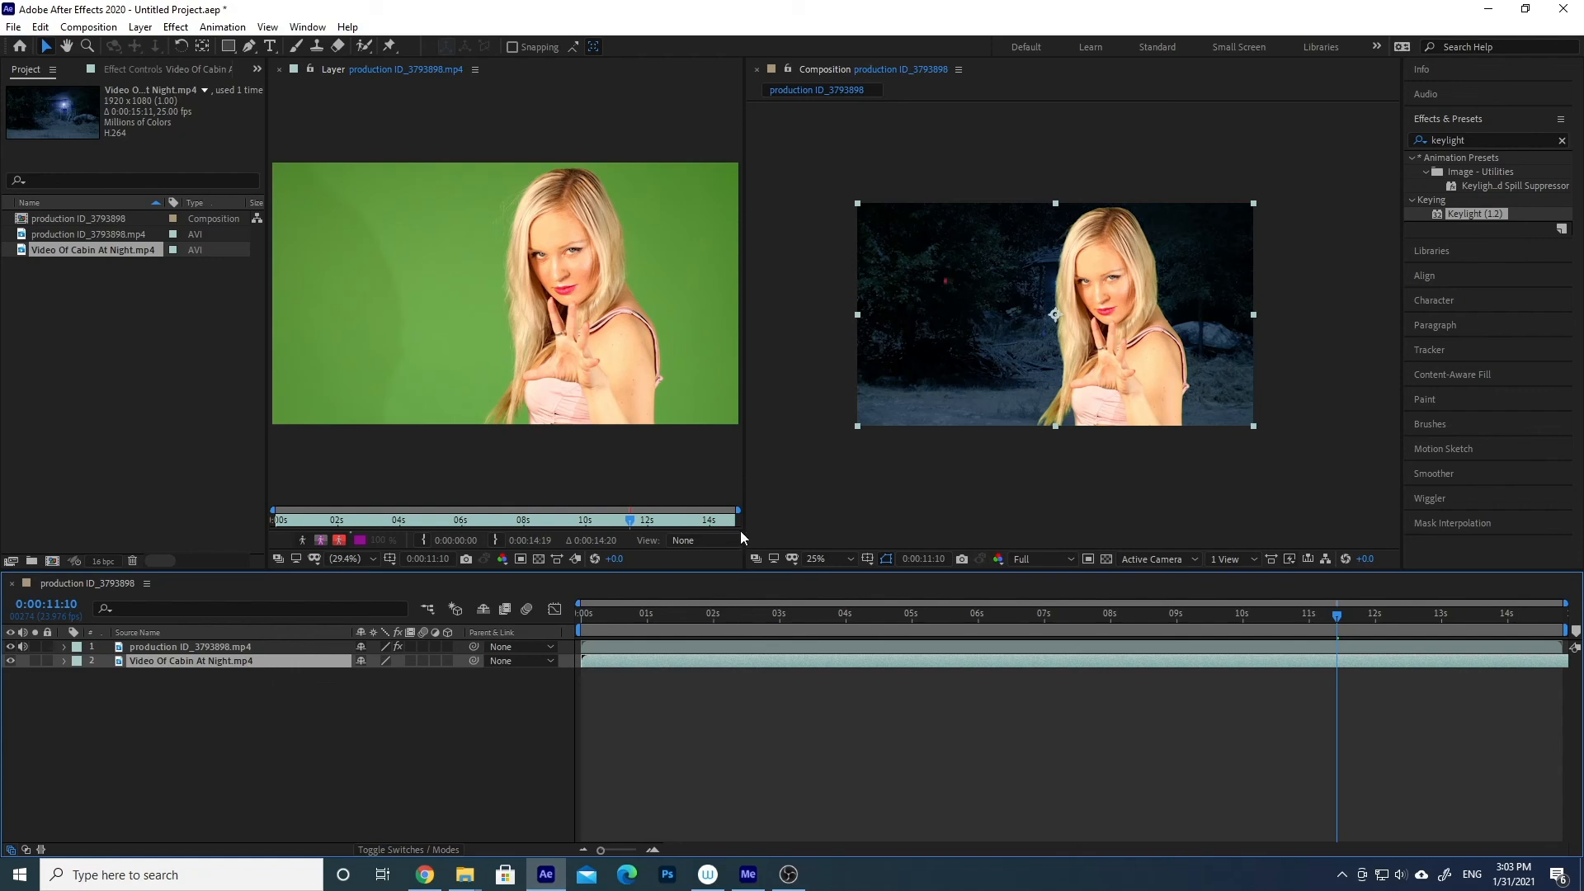
- Preview the keyed woman over the night cabin background from the beginning and park the playhead at 0:00:01:07
left_click(825, 558)
left_click(856, 294)
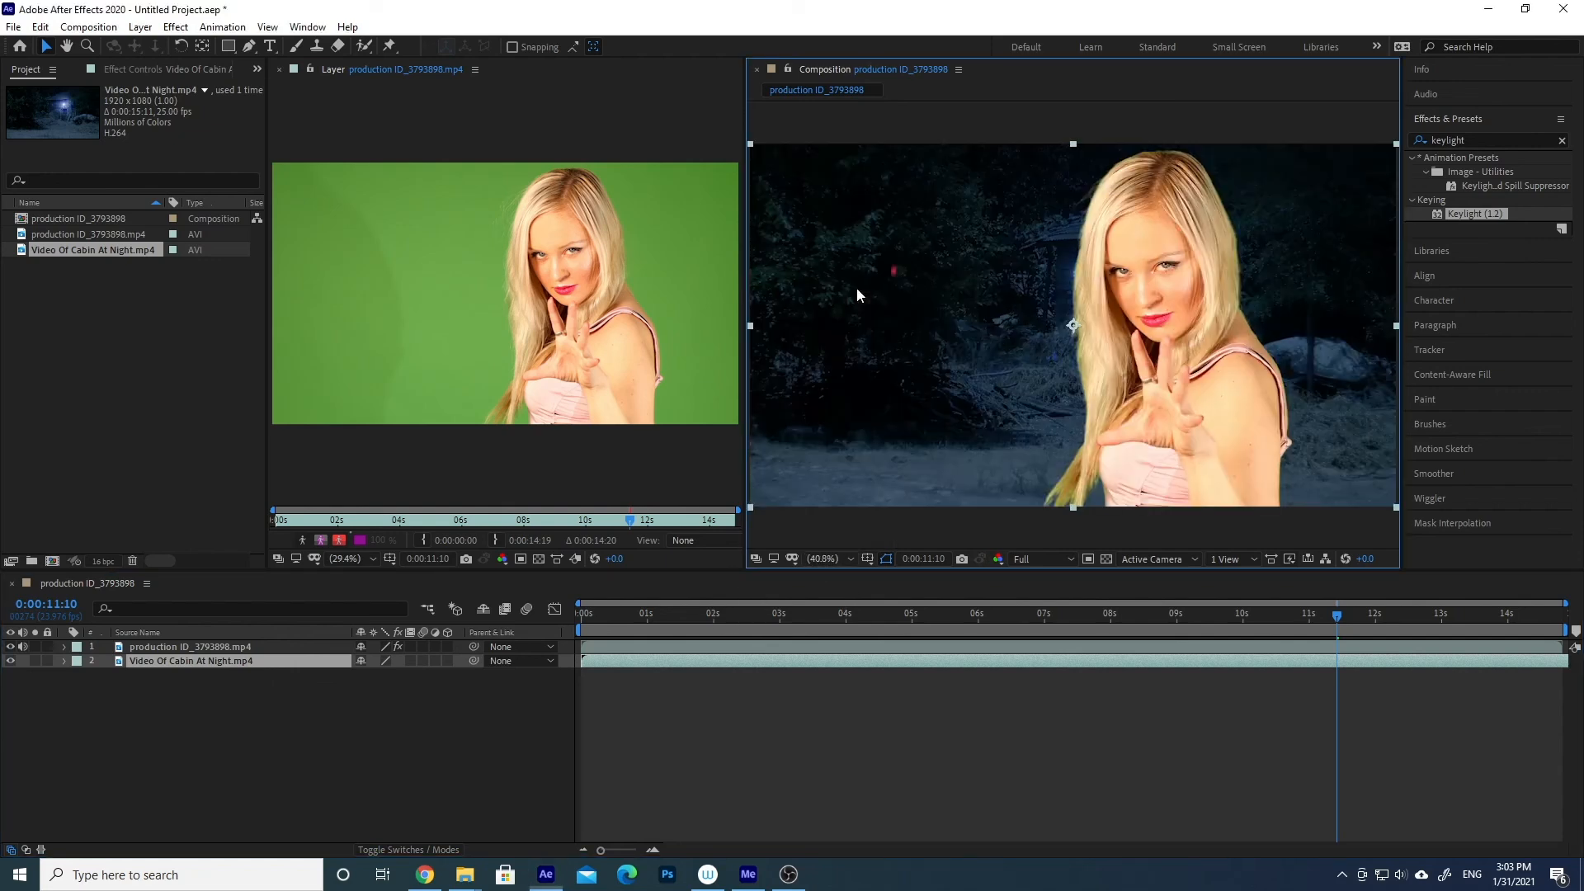
key("space")
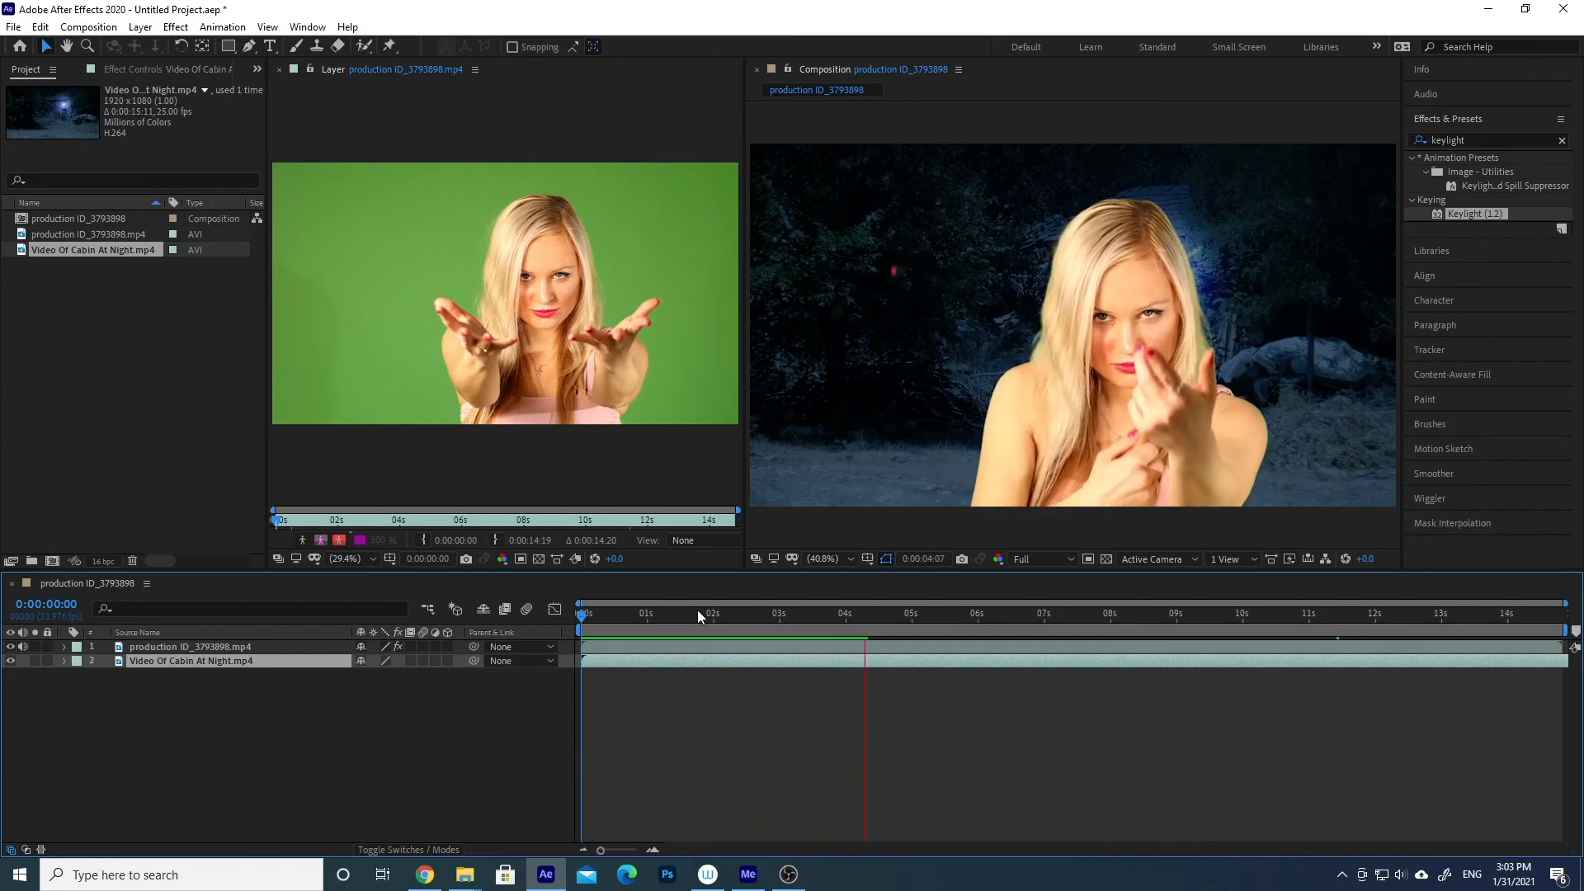
left_click(667, 614)
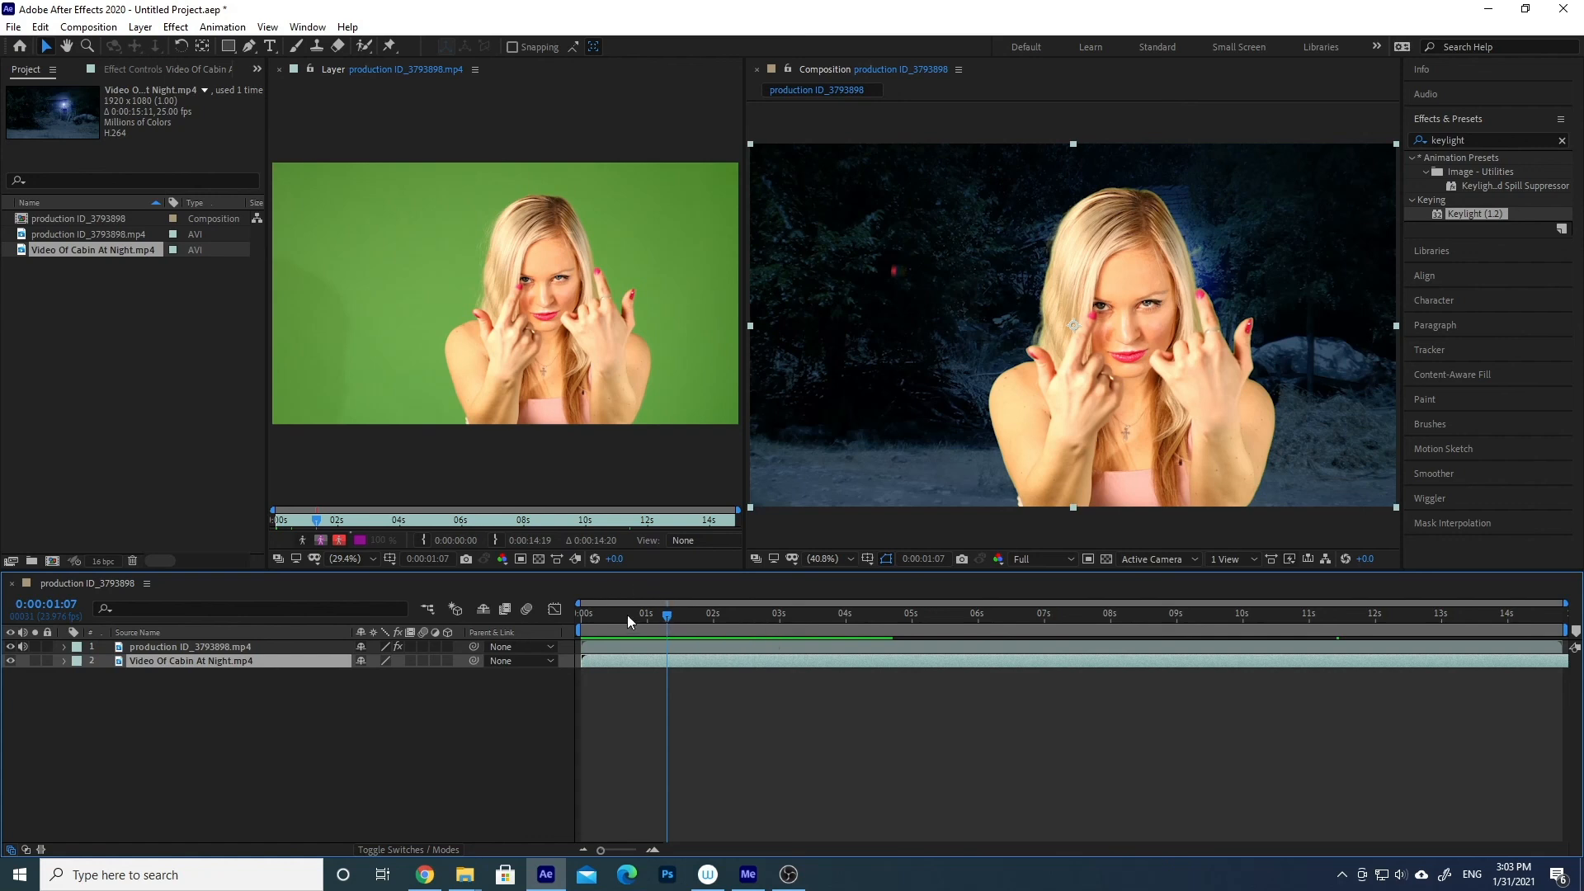
- Bring back the Keylight settings of the production ID_3793898.mp4 layer for editing
left_click(78, 220)
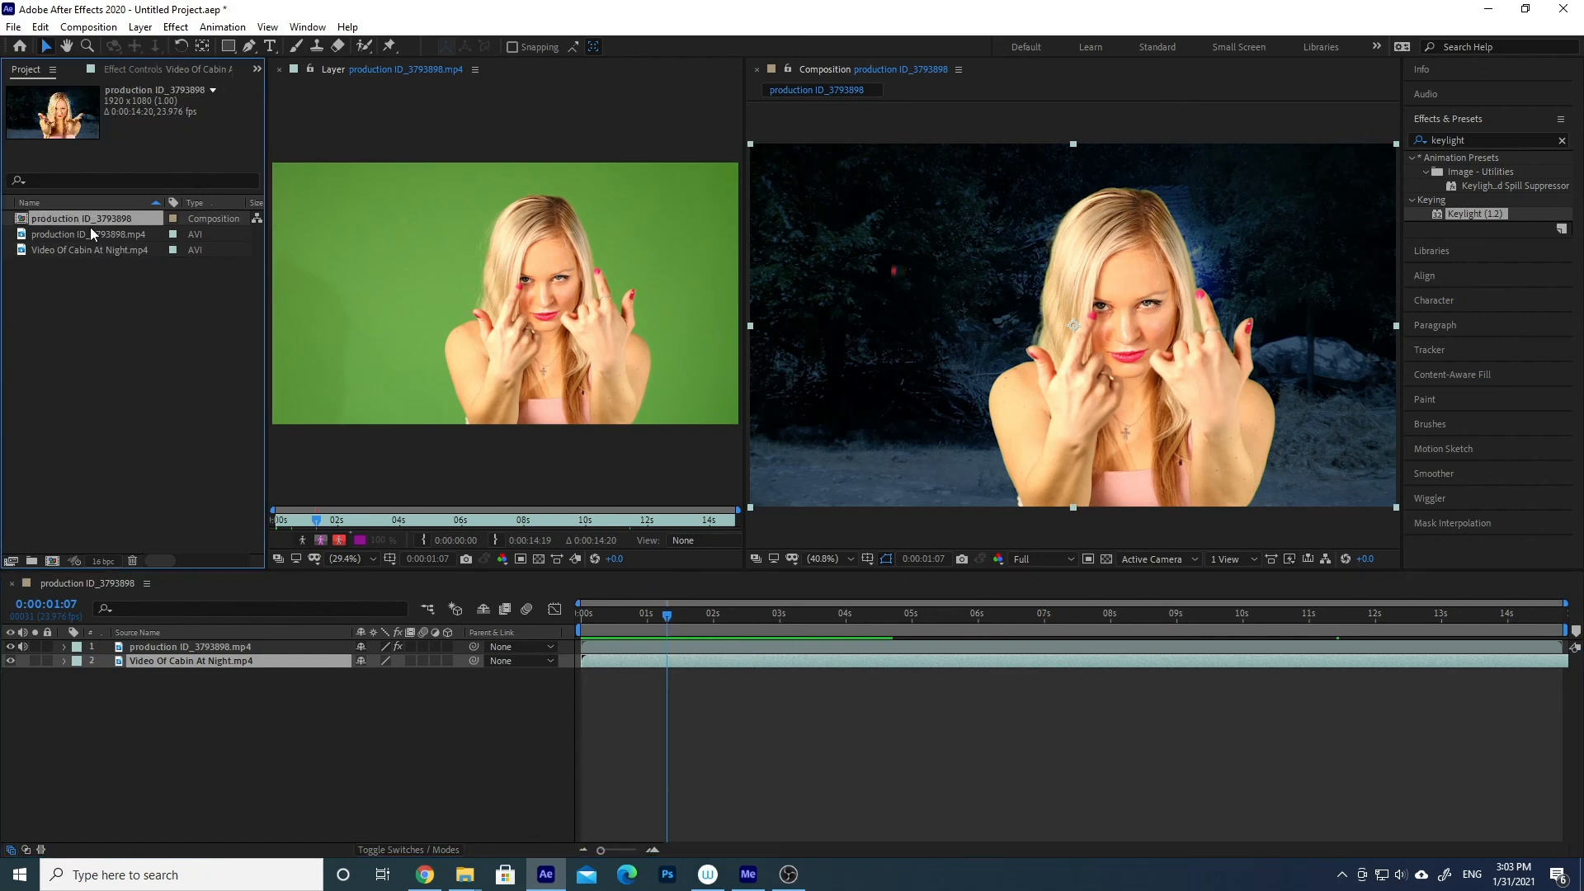
left_click(82, 236)
left_click(137, 71)
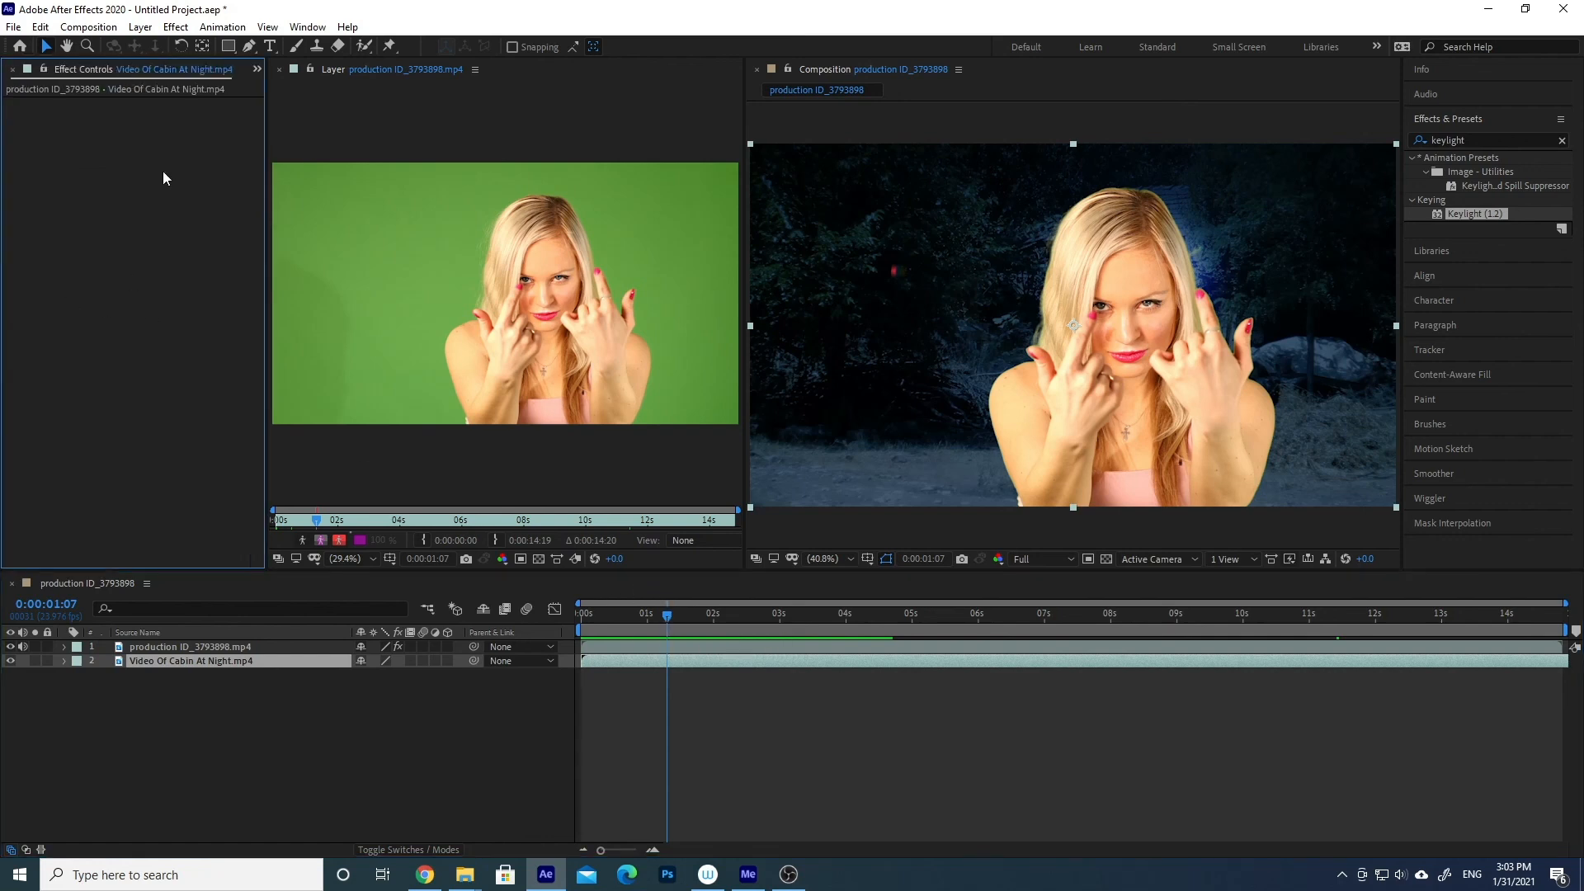
left_click(260, 650)
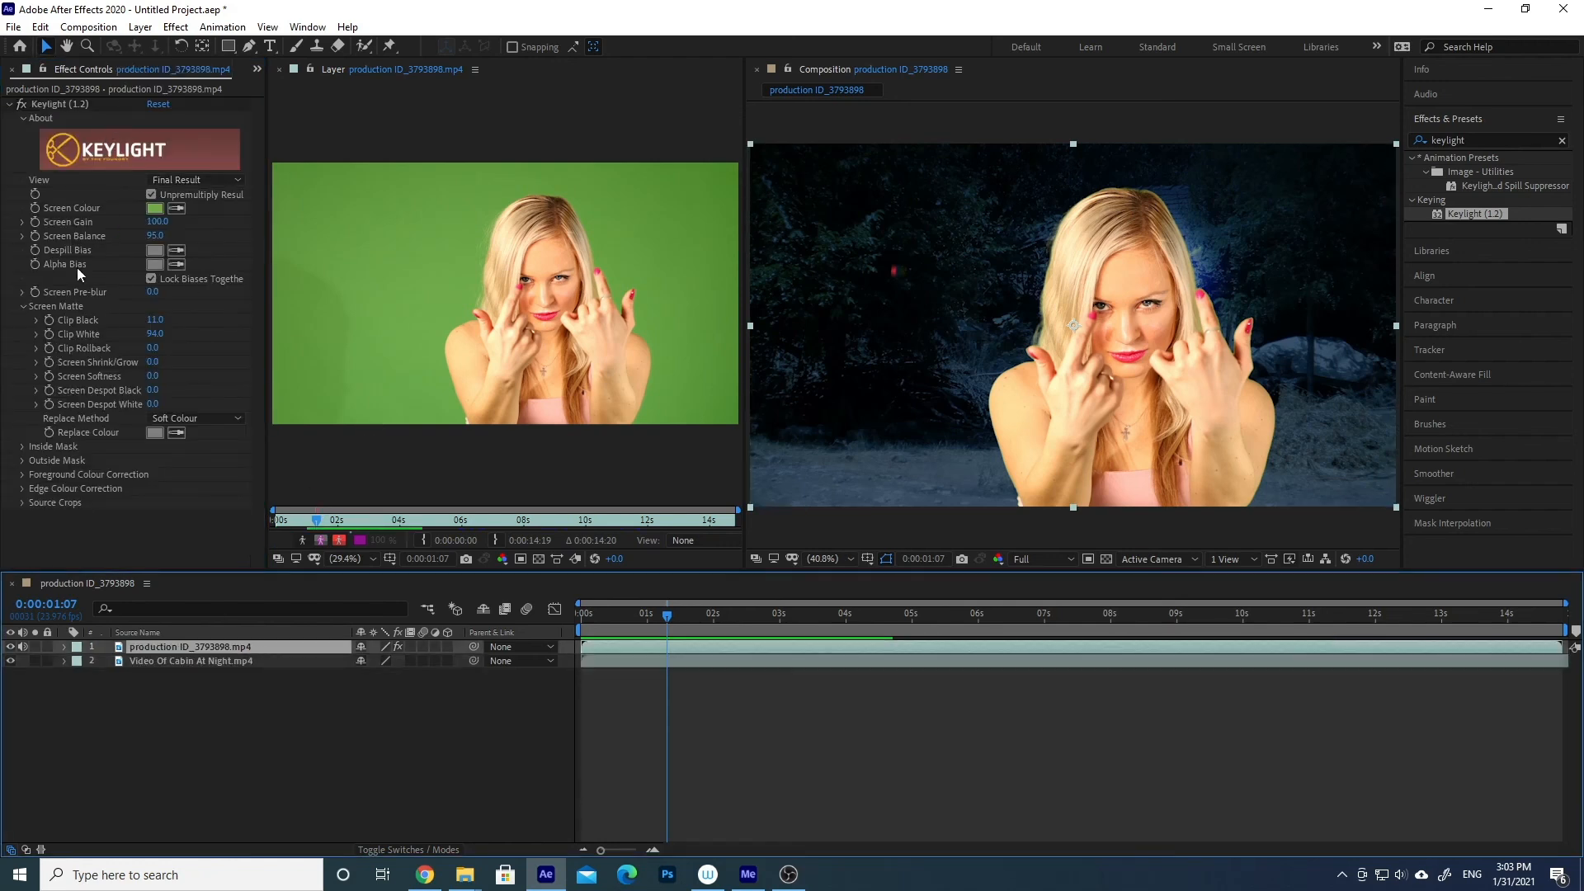